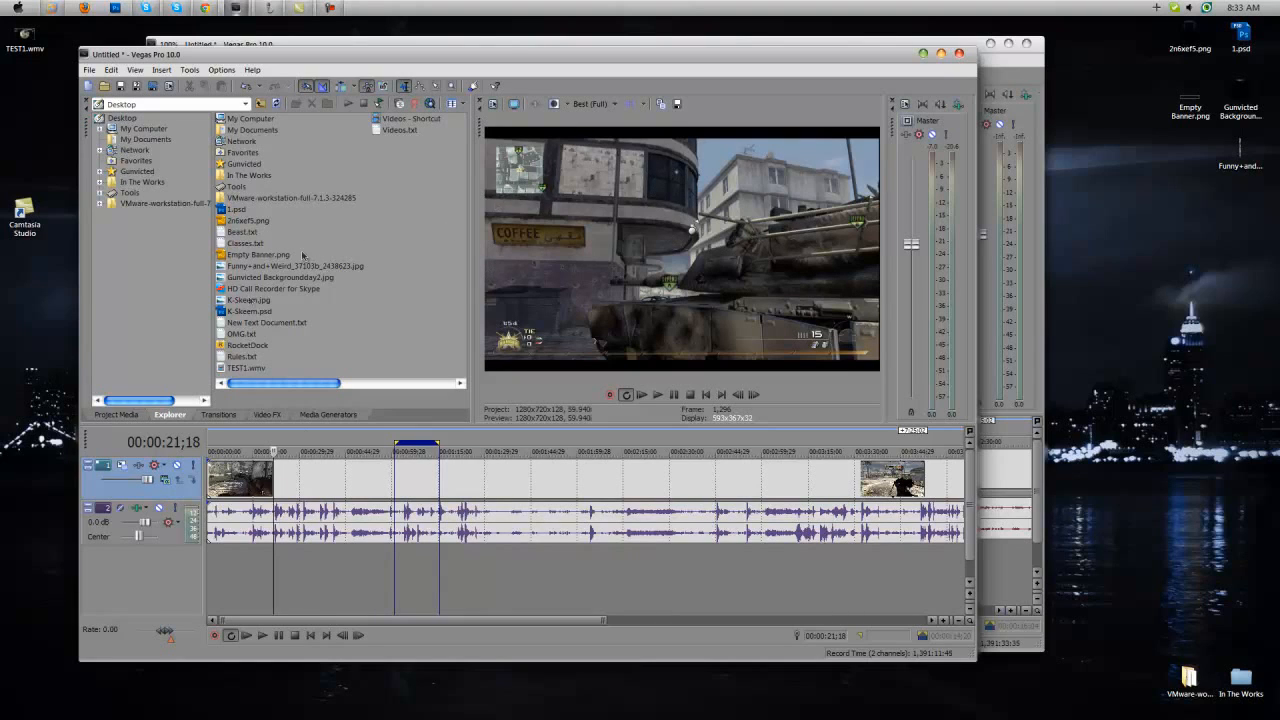
Turn on Disable Resample for the video event on the timeline
right_click(274, 485)
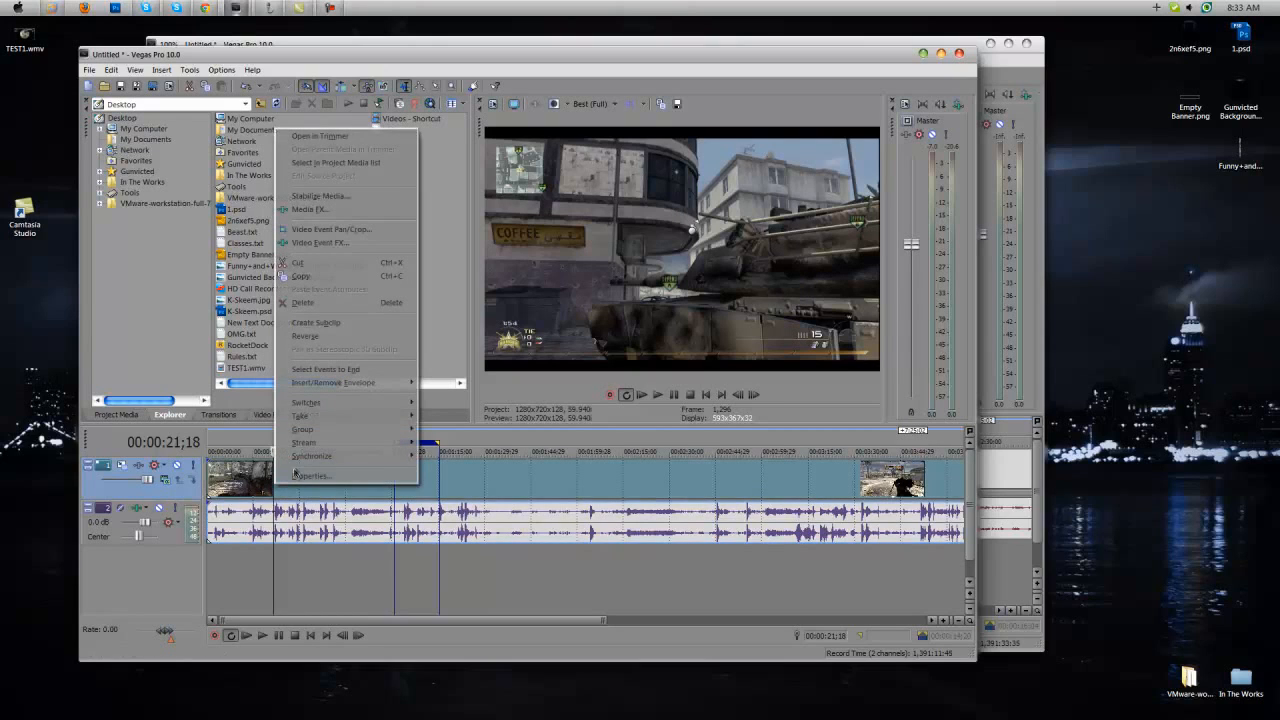
mouse_move(312, 405)
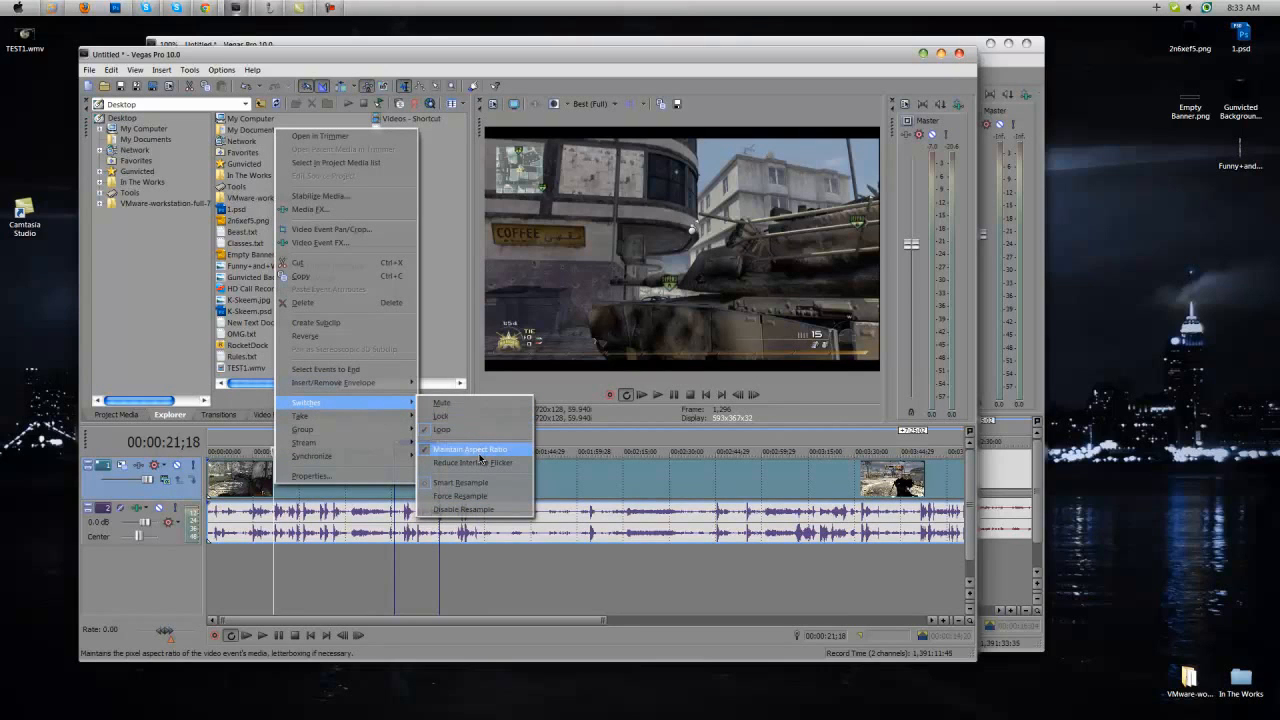
click(458, 510)
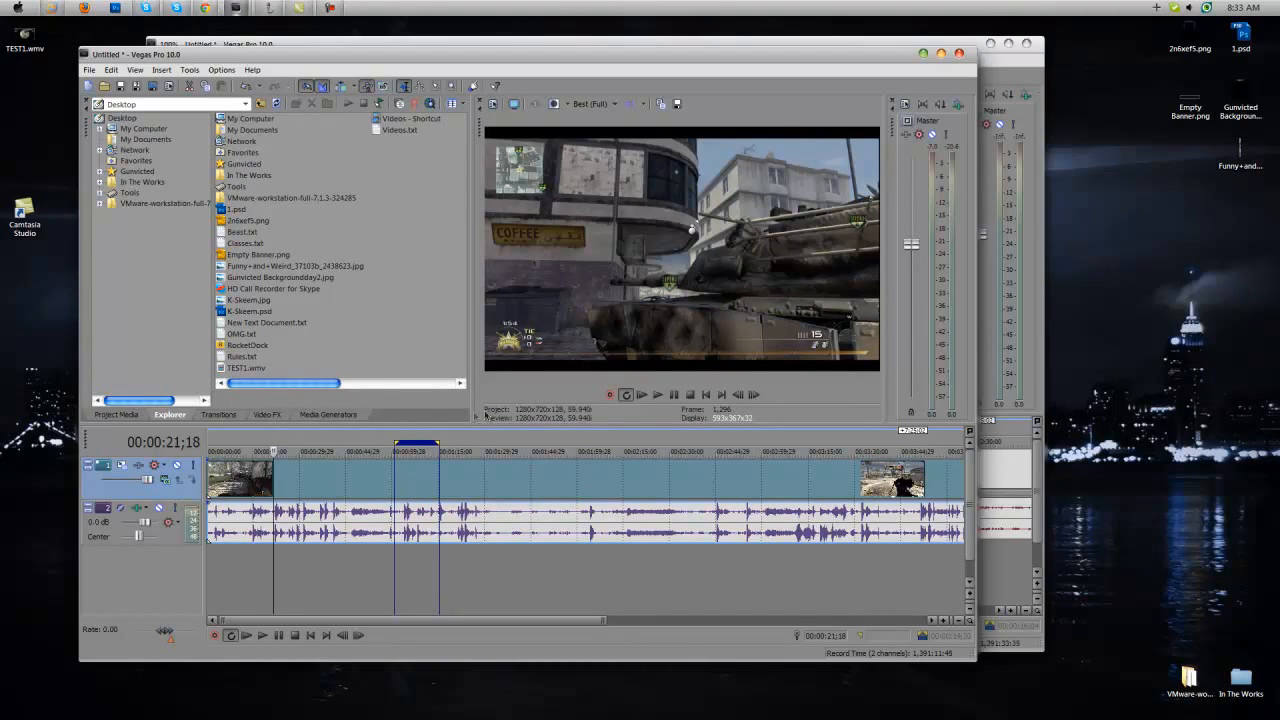
right_click(273, 484)
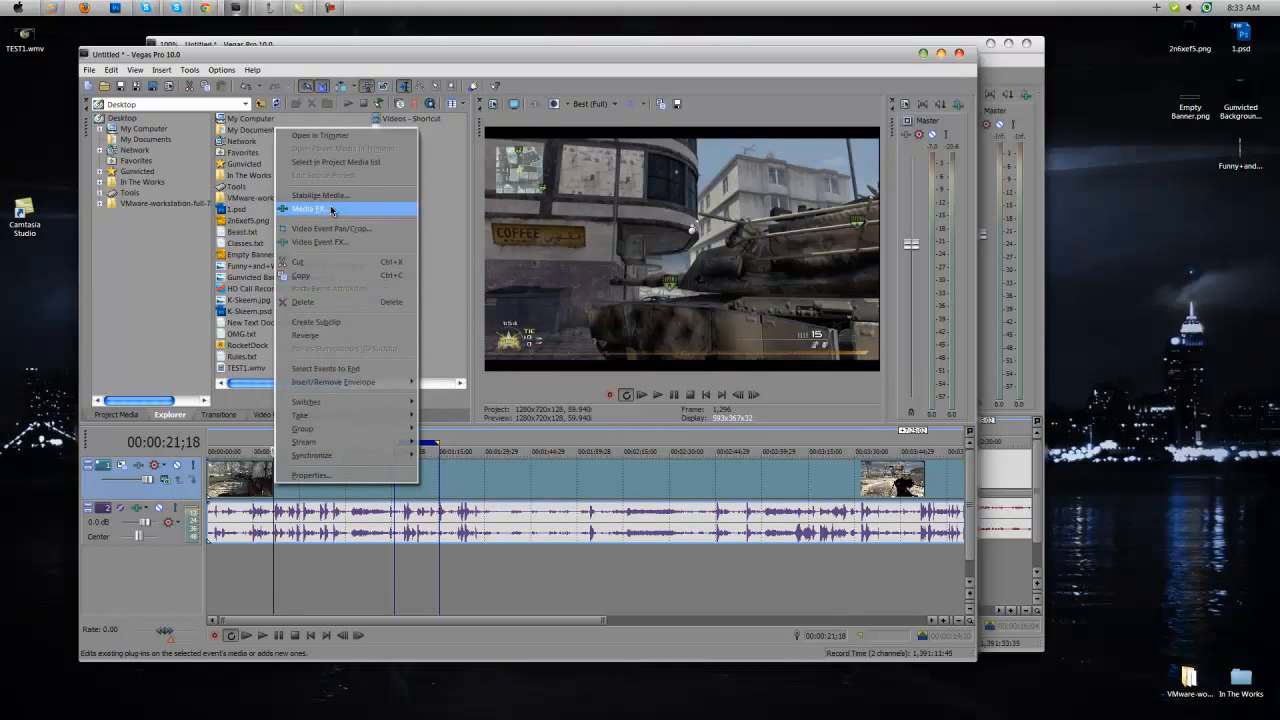
click(331, 210)
click(866, 203)
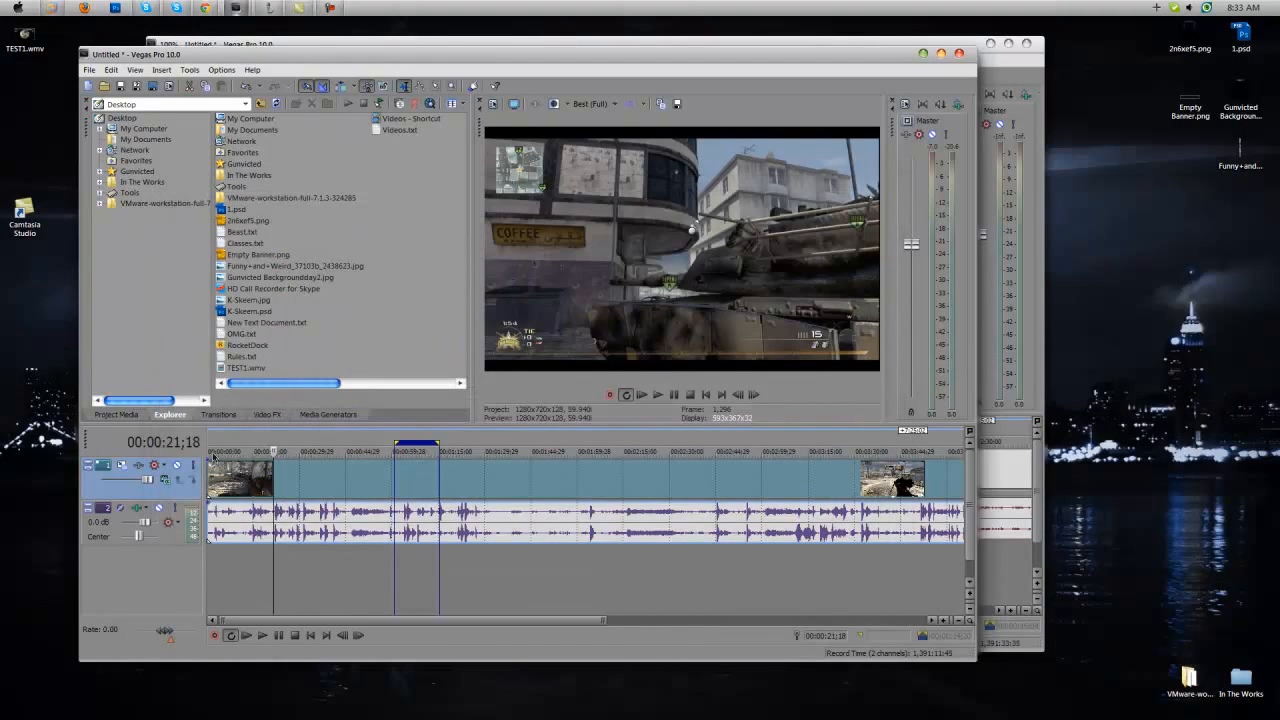
click(137, 465)
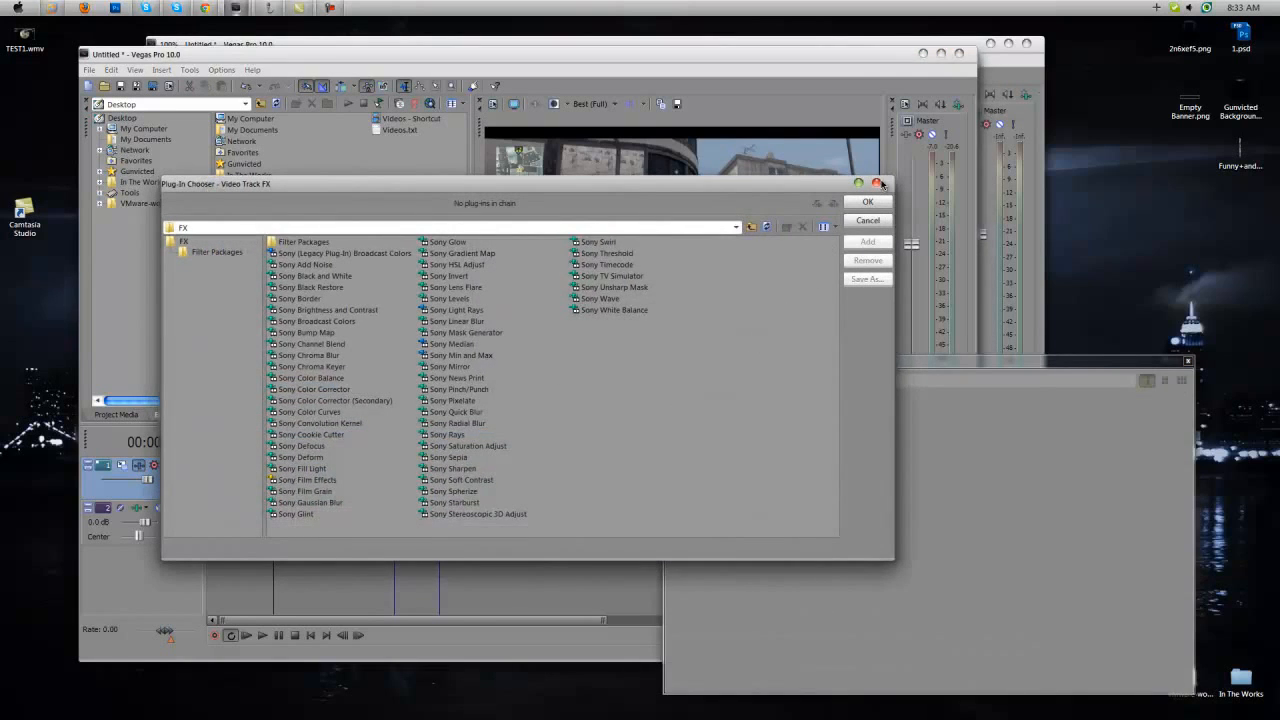
click(878, 184)
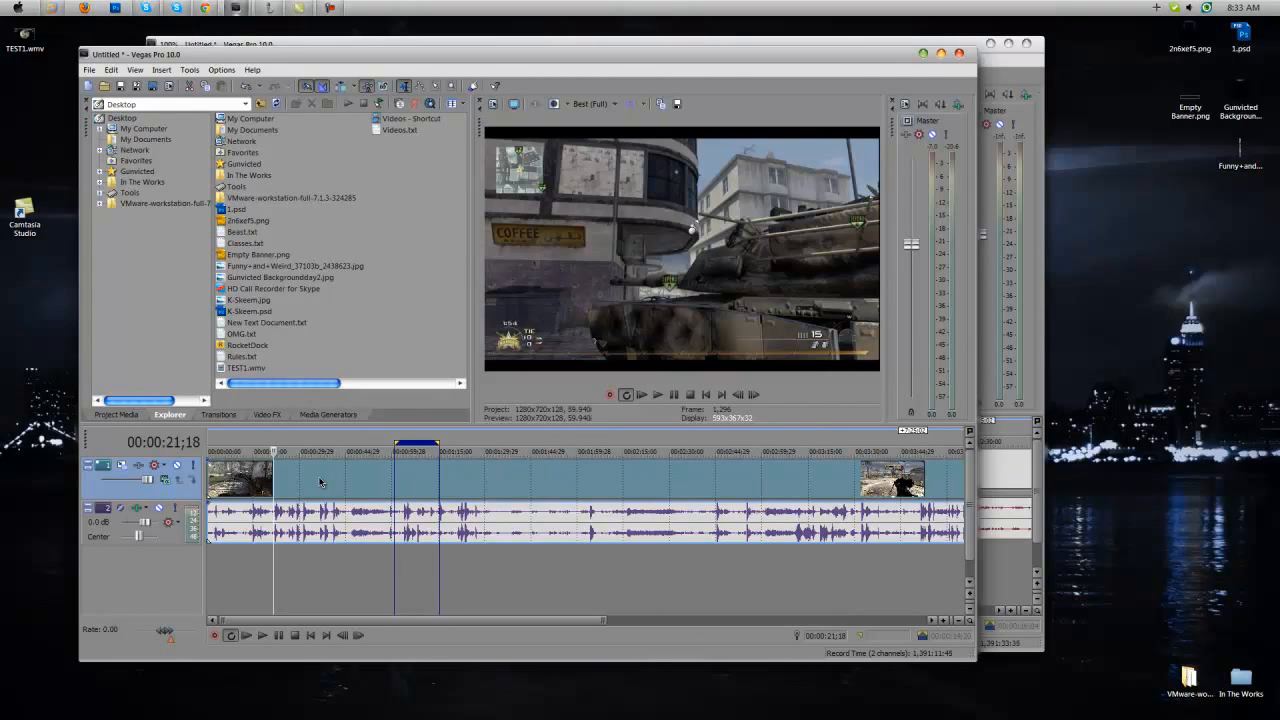
key(s)
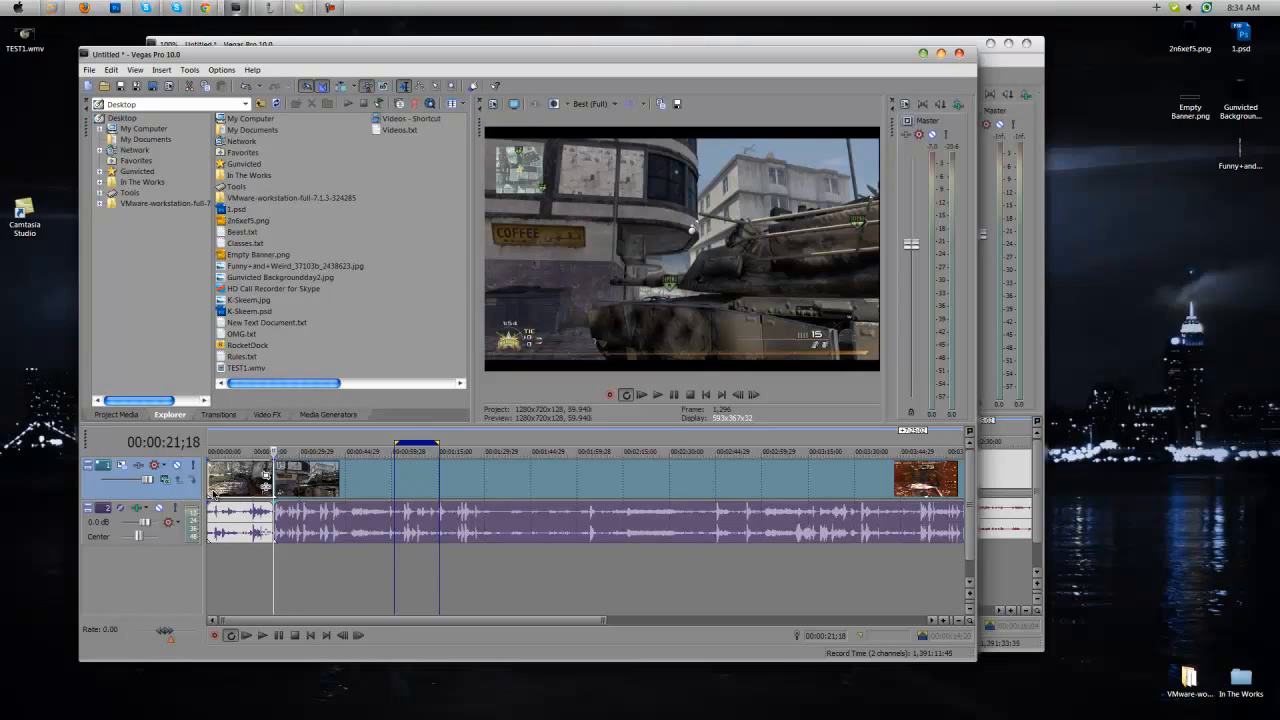
key(ctrl+z)
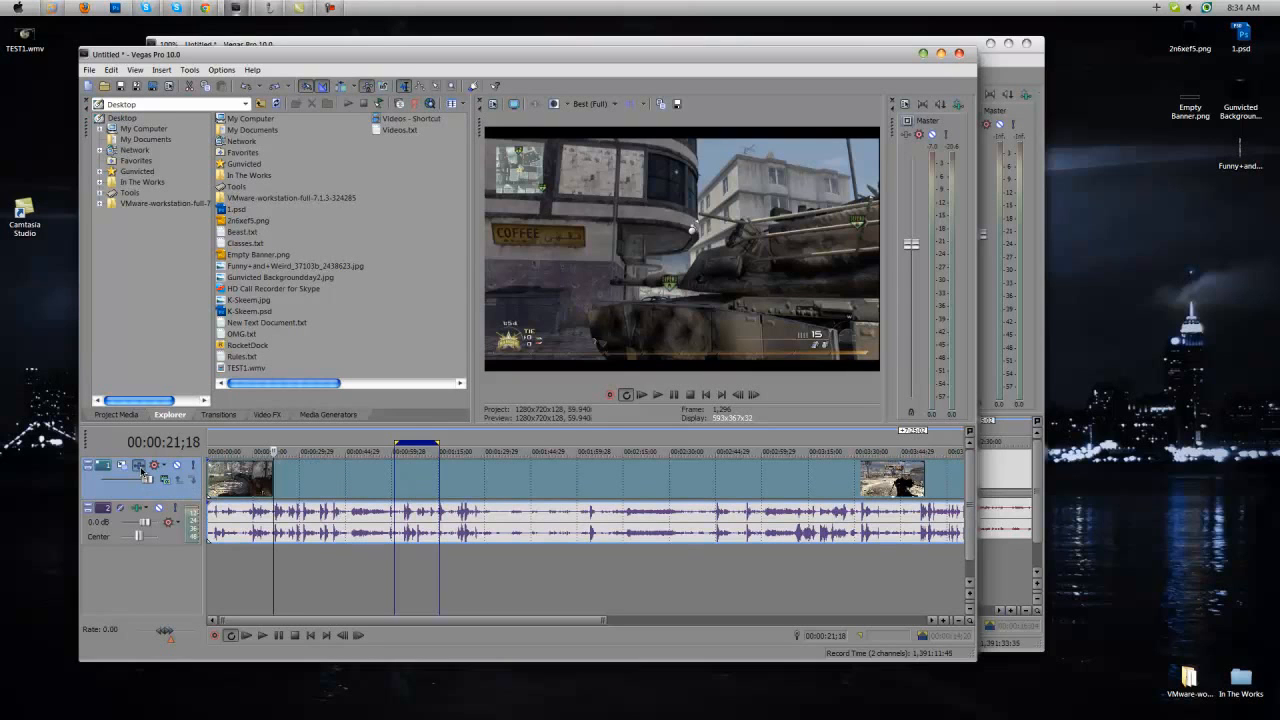
Add the Sony Color Corrector (Secondary) and Sony Color Curves plug-ins to the video track's FX chain
click(154, 466)
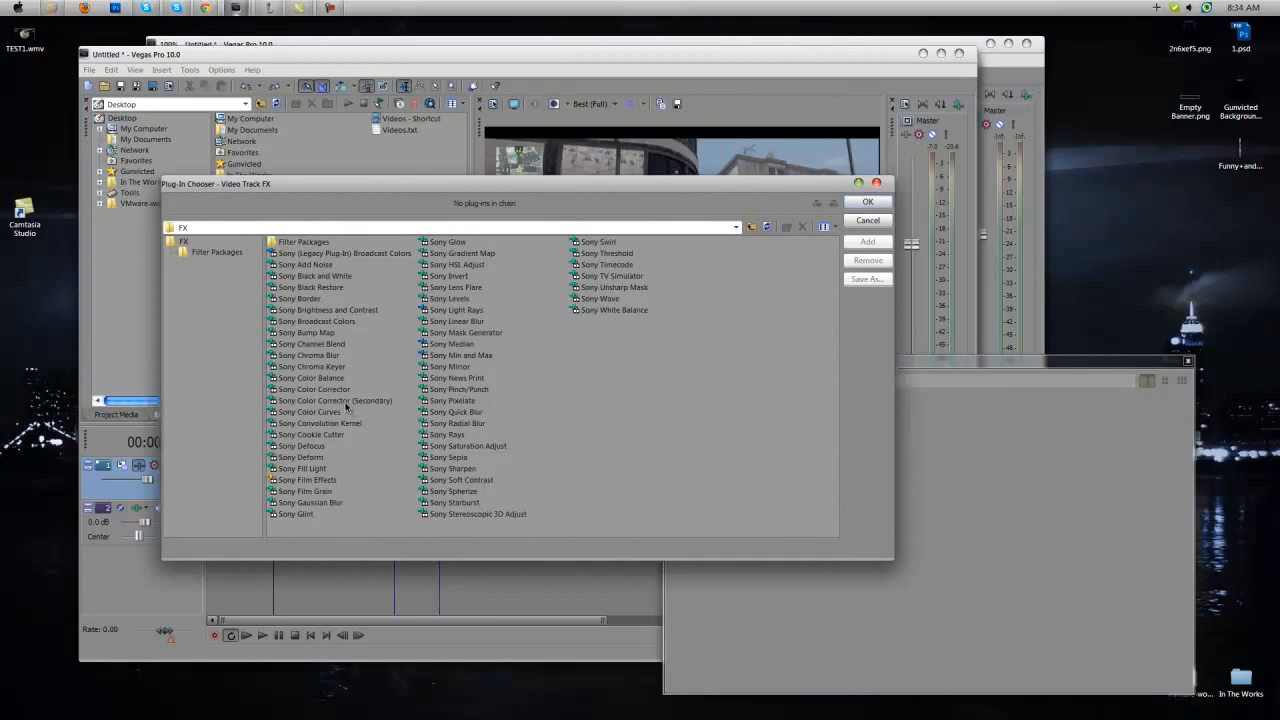
click(346, 402)
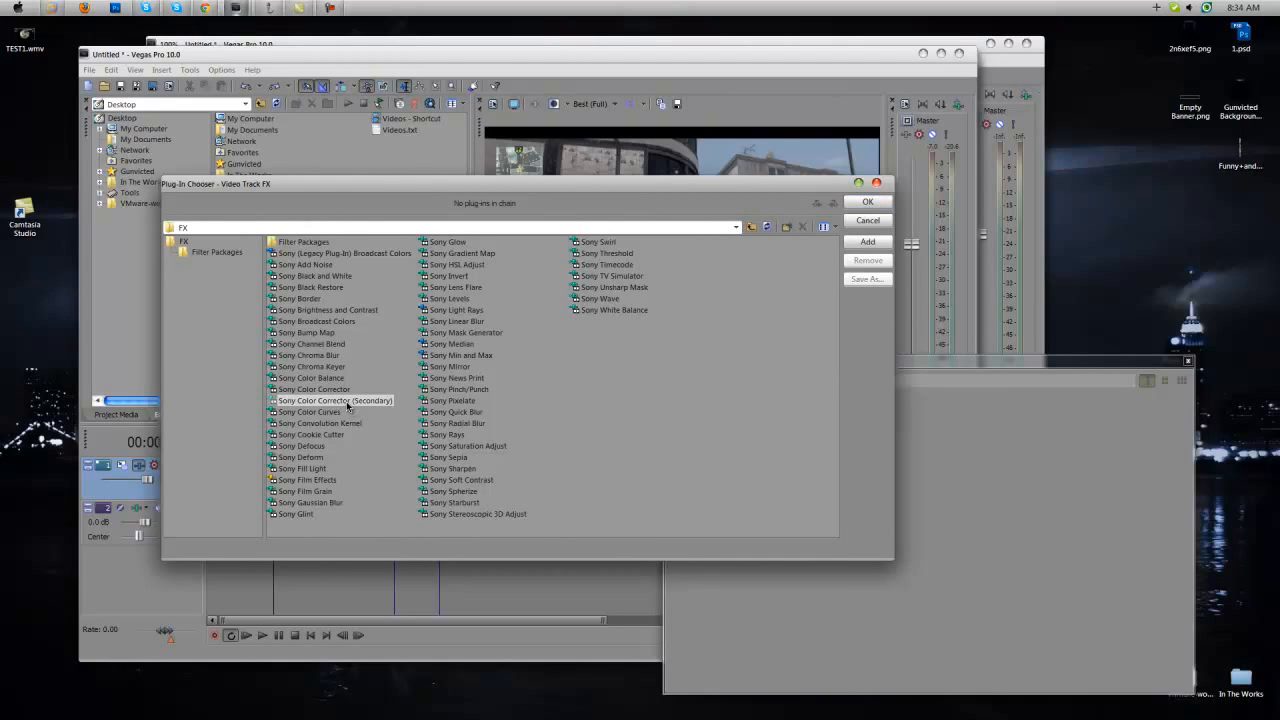
double_click(347, 402)
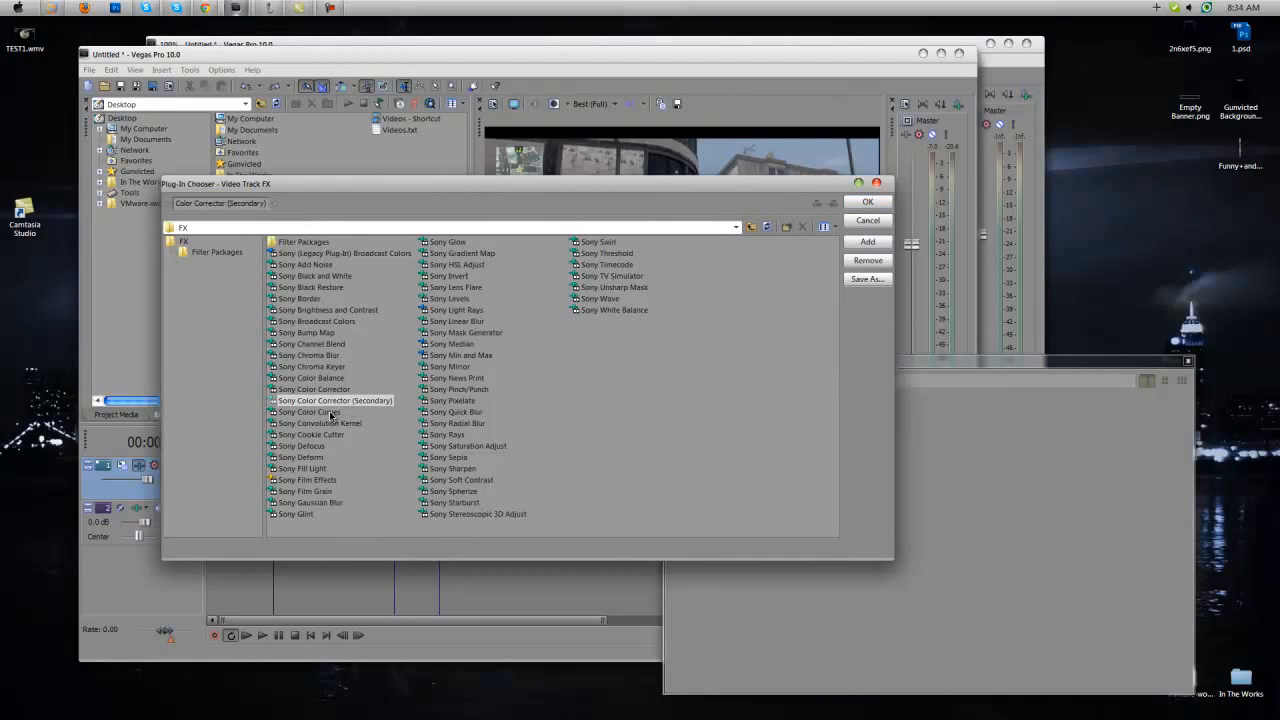
click(331, 413)
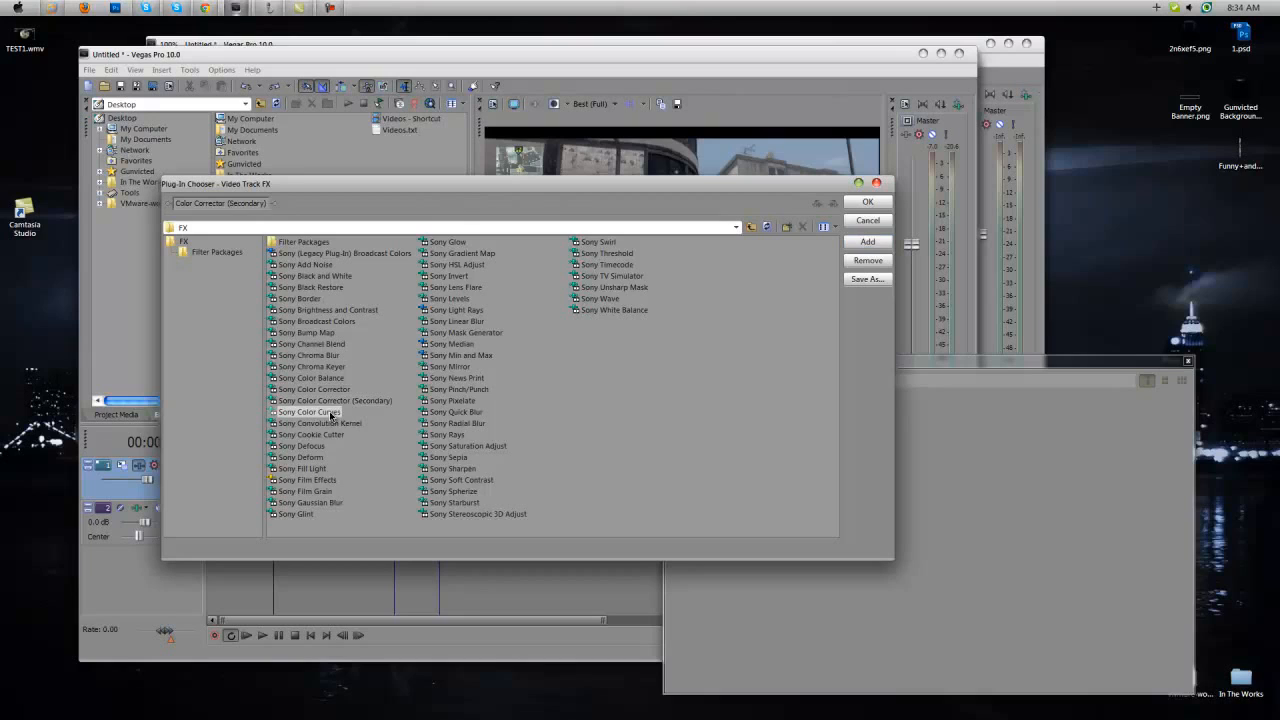
double_click(331, 413)
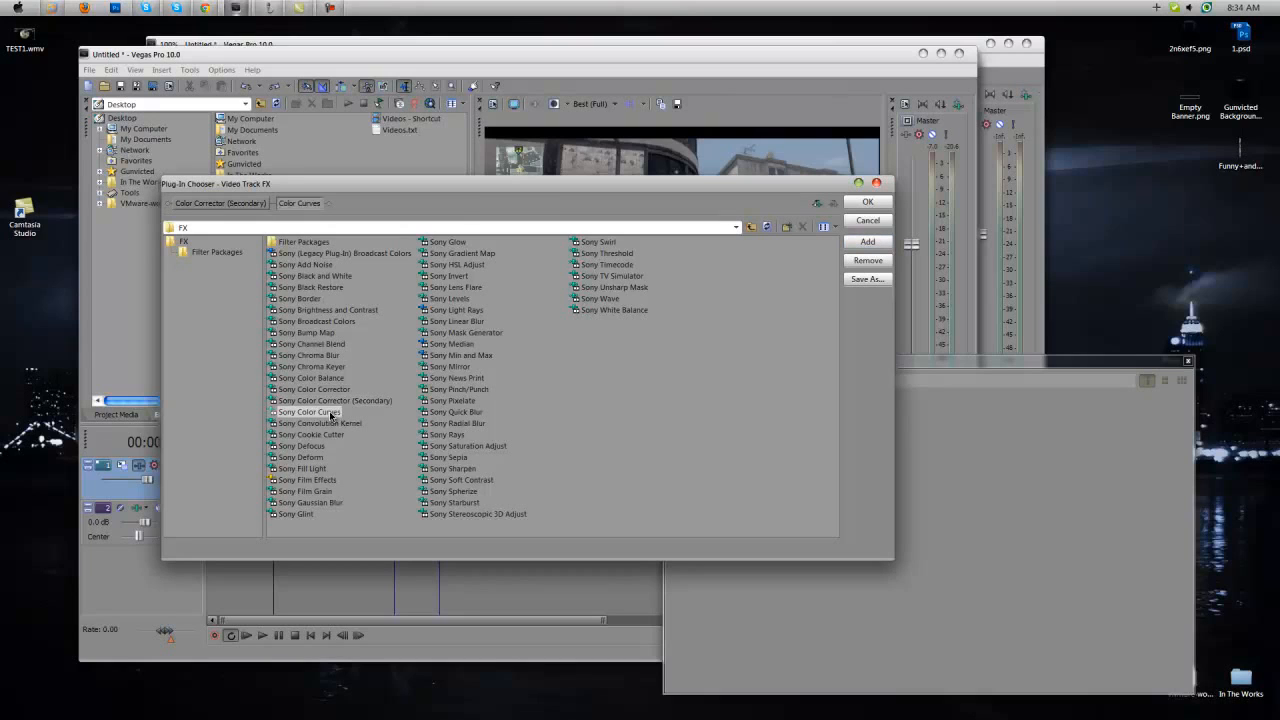
Add the Sony Saturation Adjust, Sony Sharpen and Sony Soft Contrast plug-ins to the track's FX chain
click(465, 448)
click(465, 448)
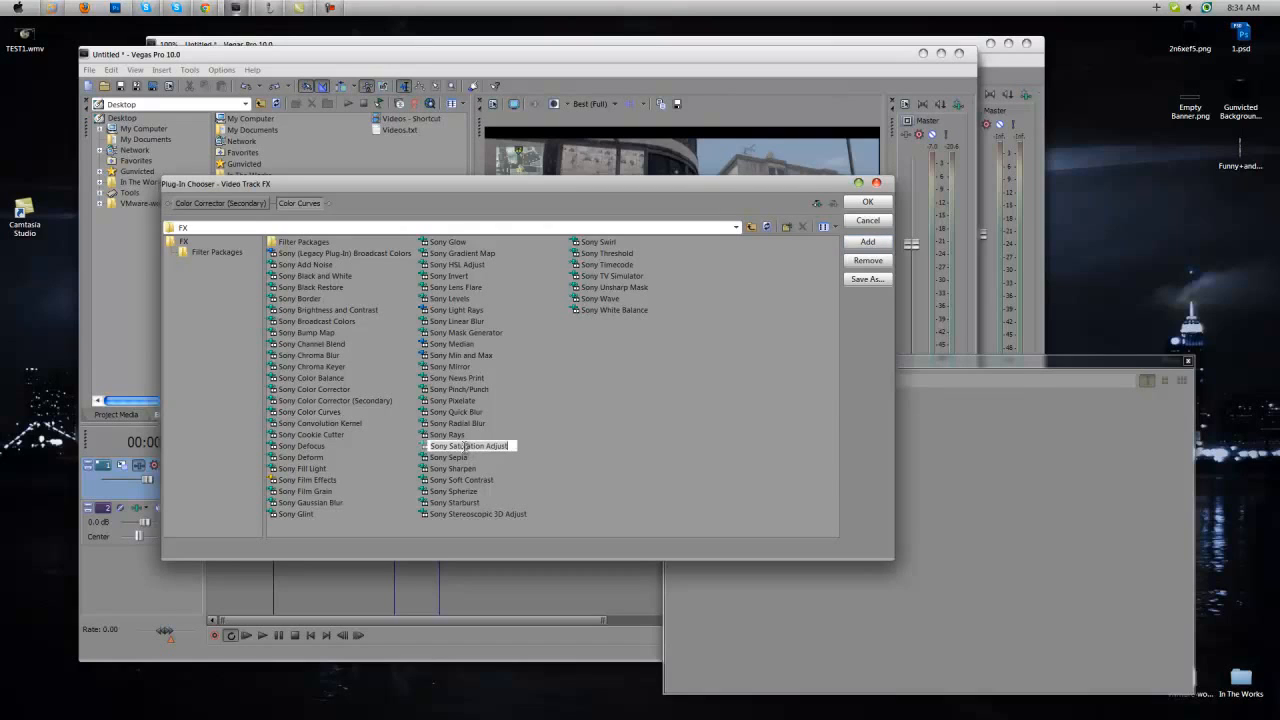
click(465, 447)
click(458, 458)
double_click(458, 448)
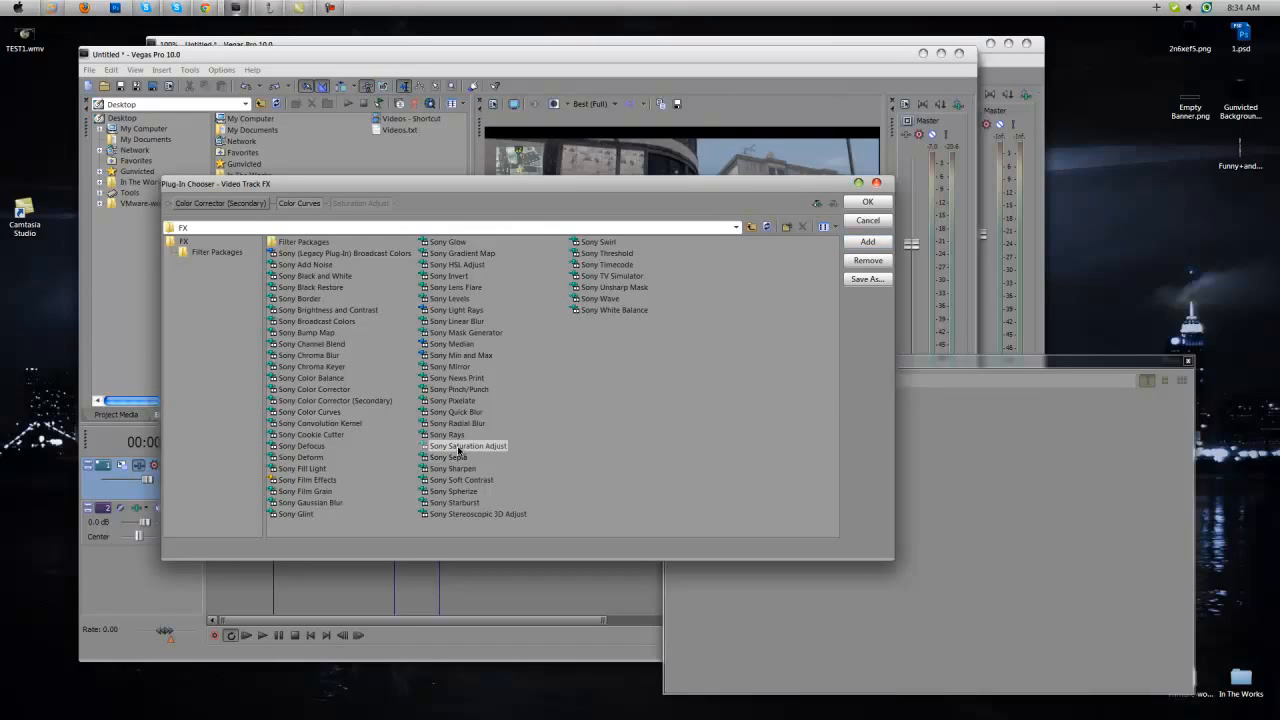
click(454, 469)
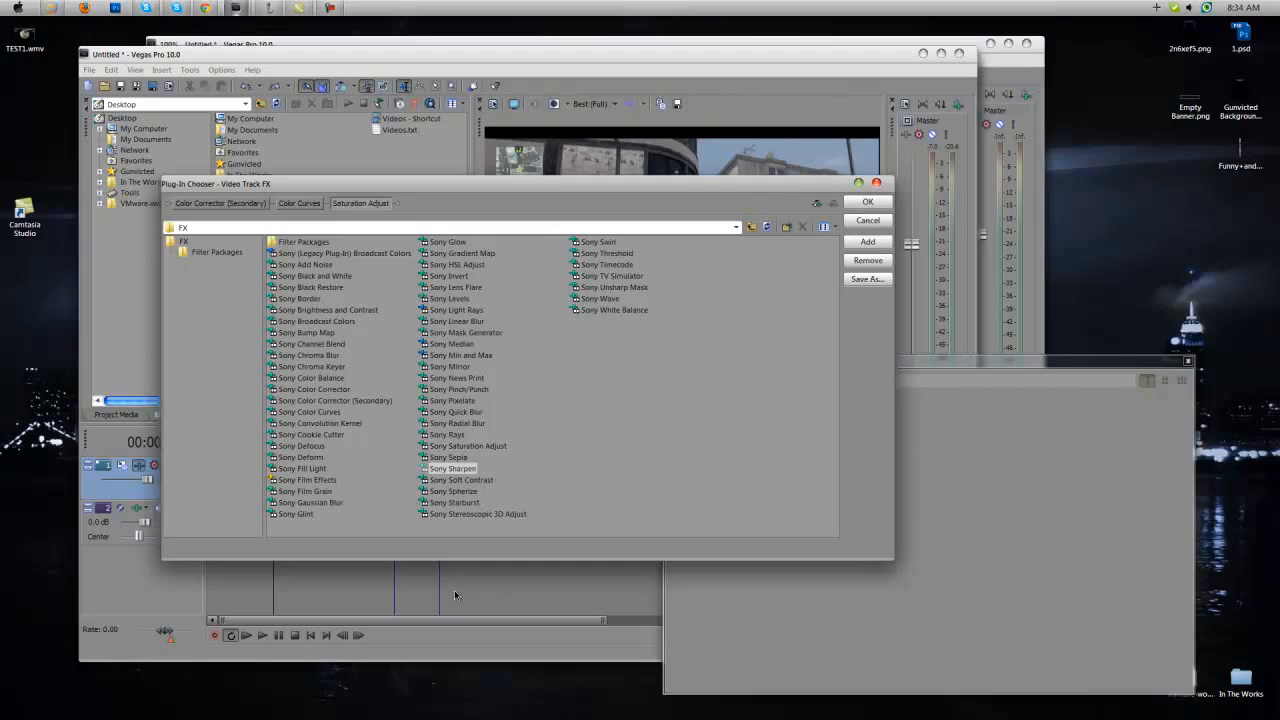
double_click(452, 470)
click(438, 481)
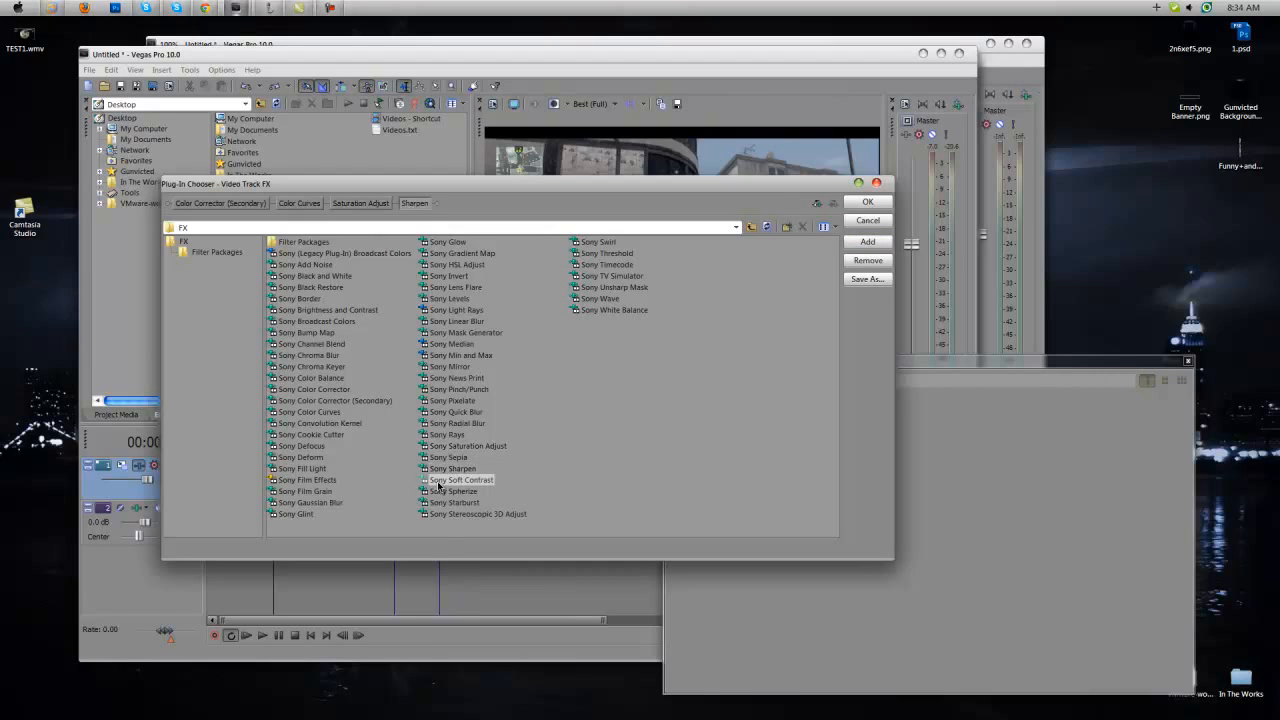
double_click(437, 482)
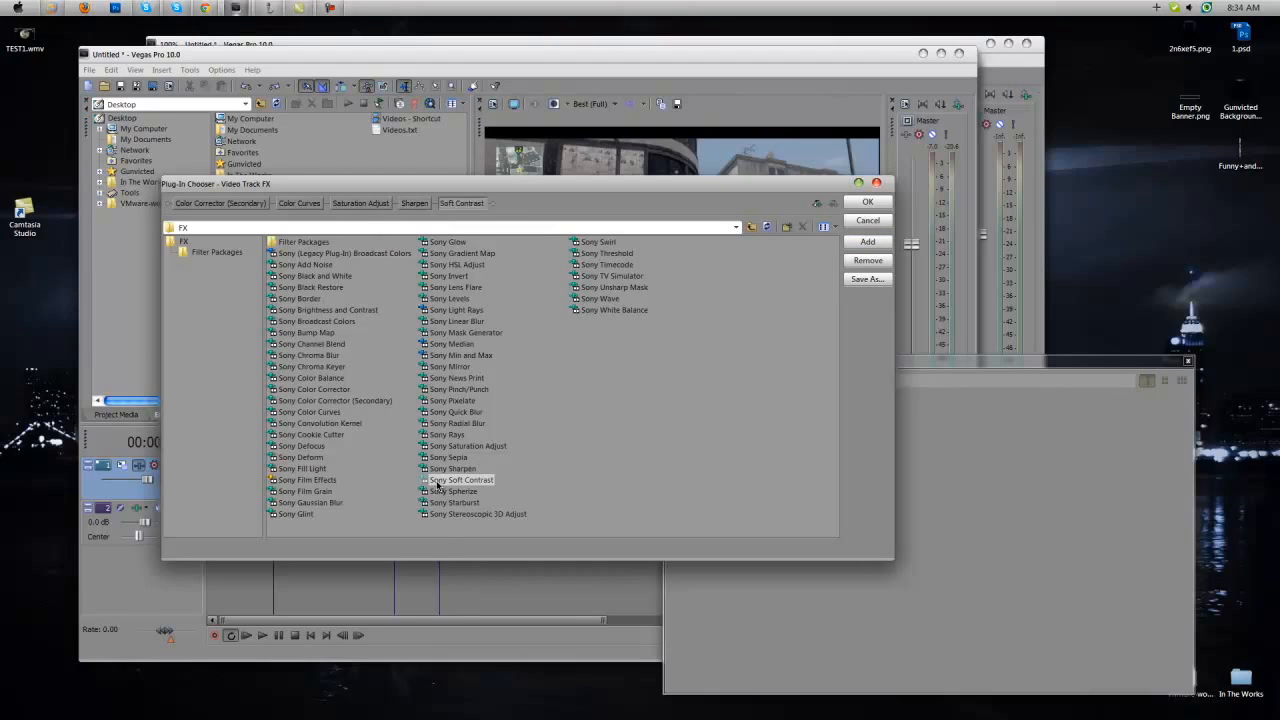
Move Color Curves to the end of the plug-in chain, after Soft Contrast, and accept the chain
drag(298, 208, 485, 210)
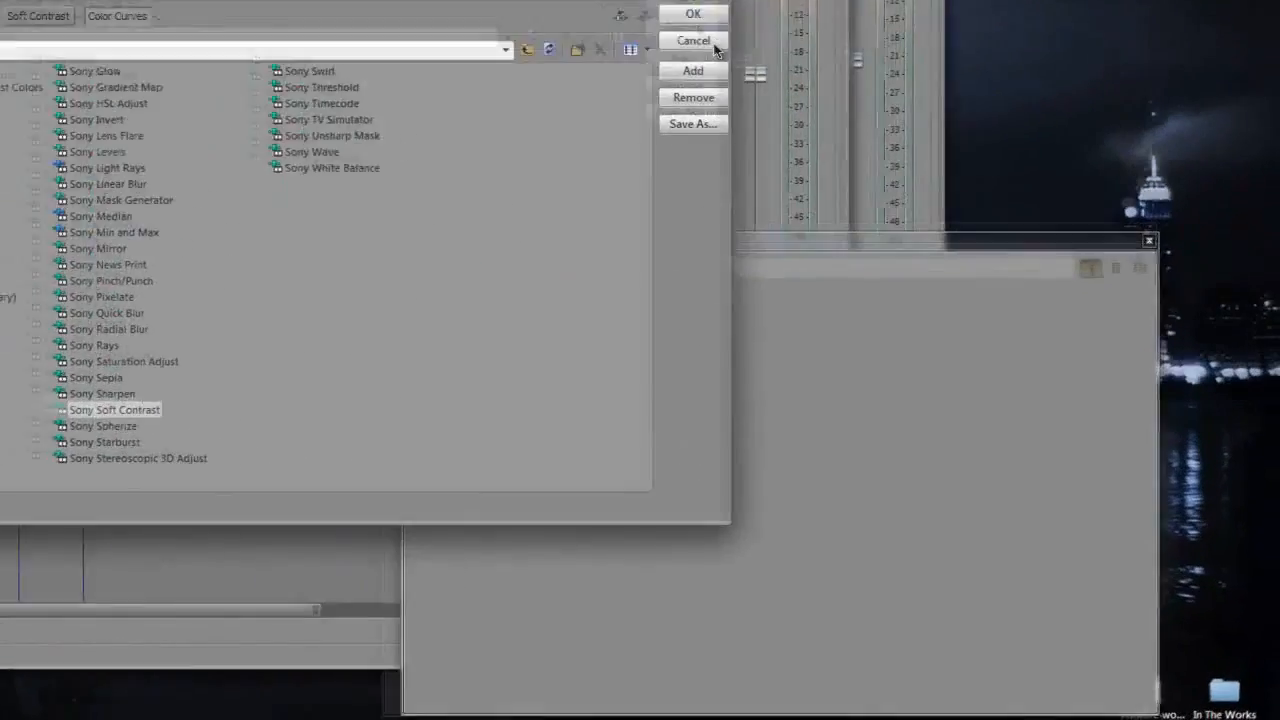
click(704, 15)
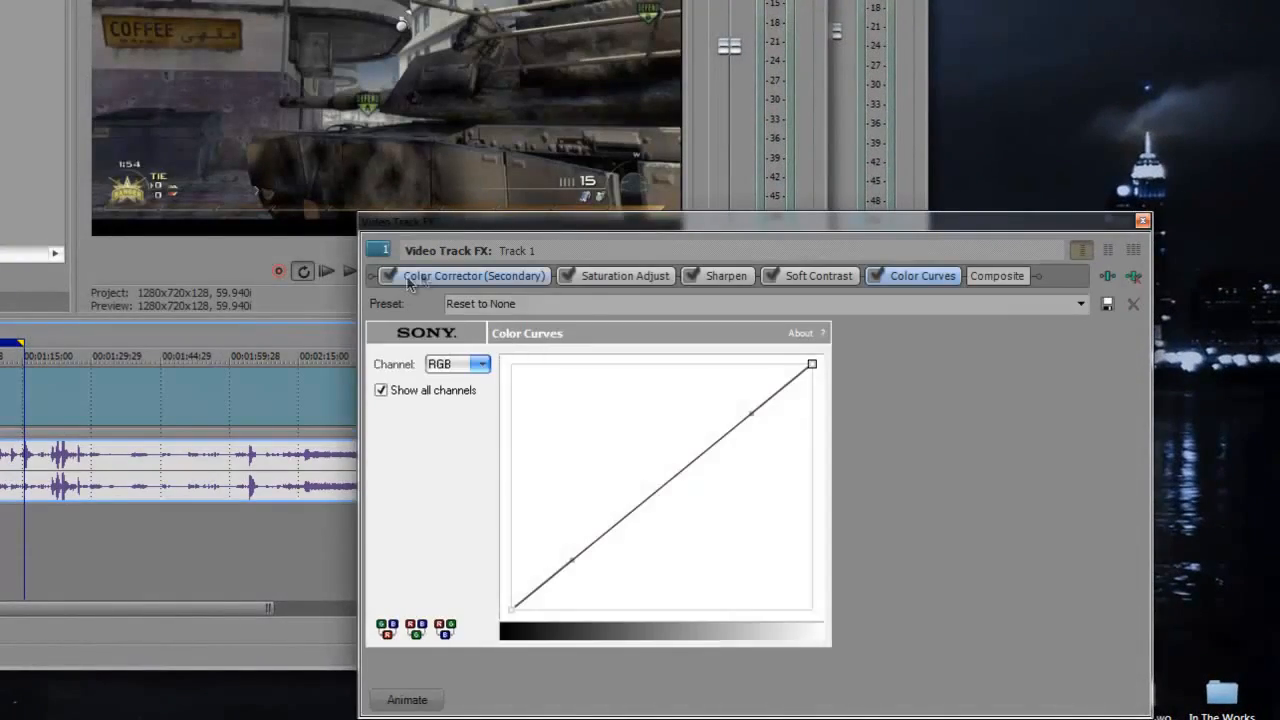
Apply the HD preset to the Color Corrector (Secondary) effect
click(454, 294)
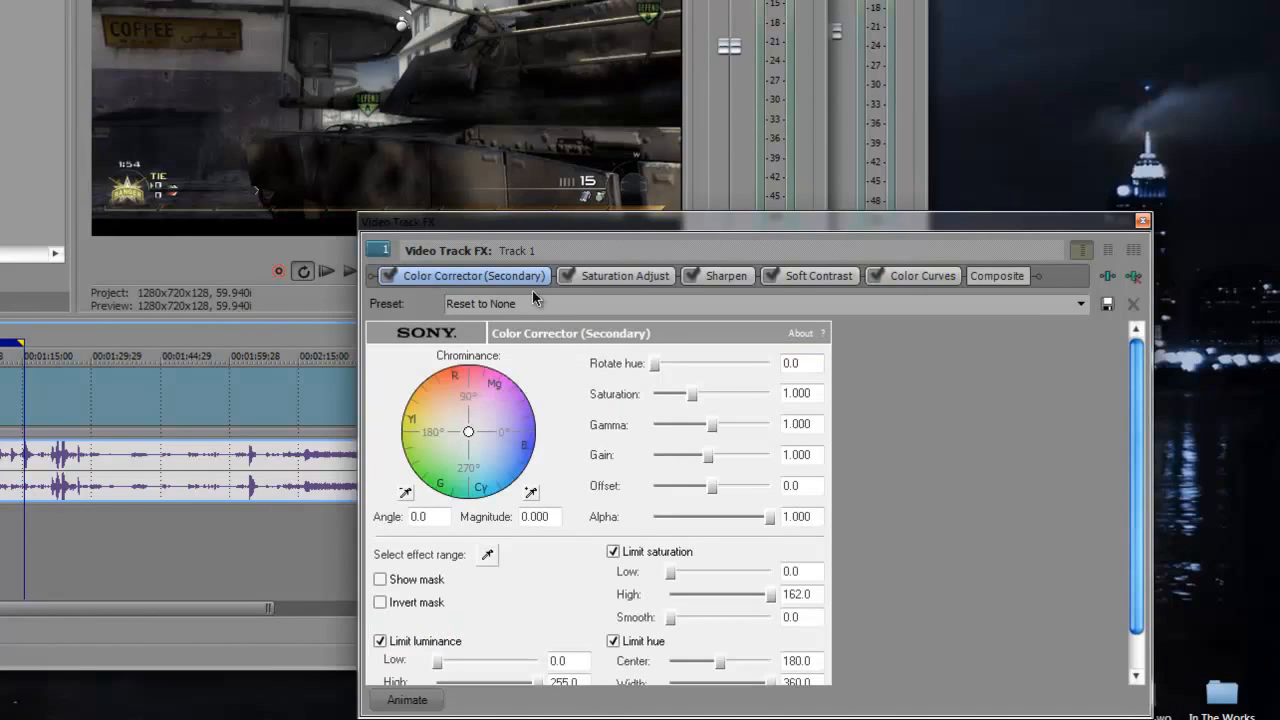
click(1080, 303)
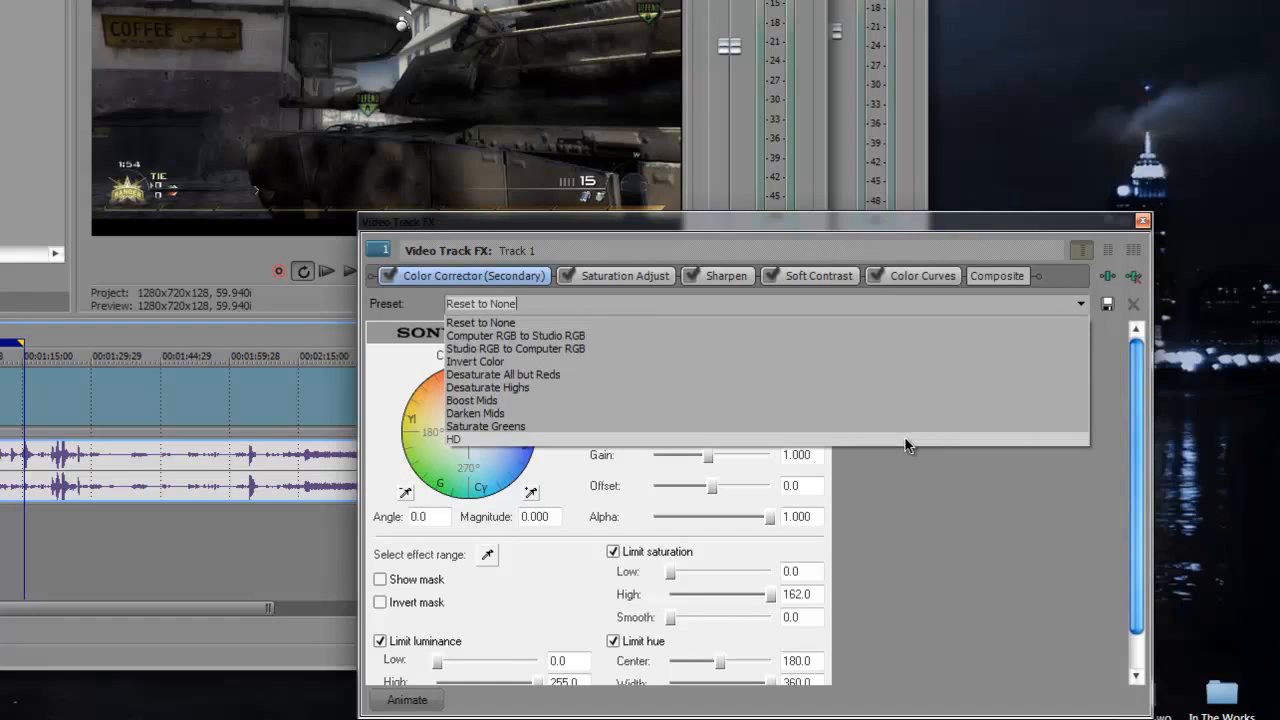
click(905, 438)
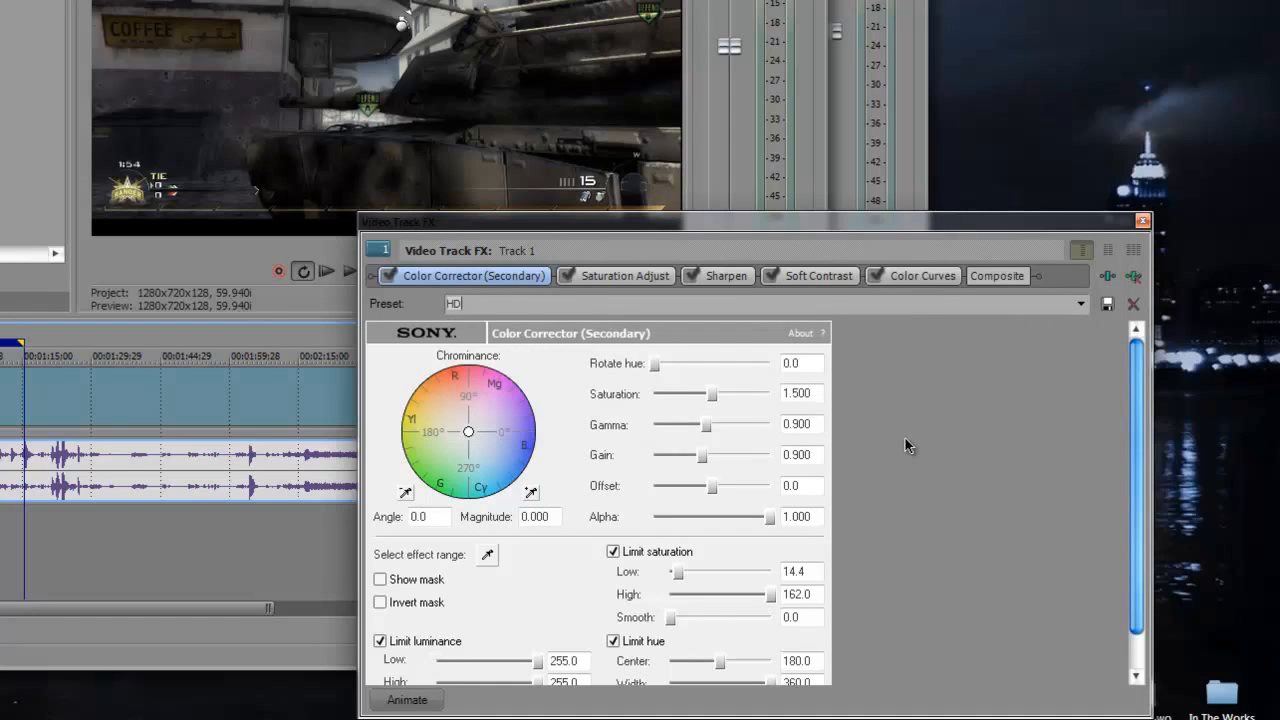
Apply the HD preset to the Saturation Adjust effect
click(588, 276)
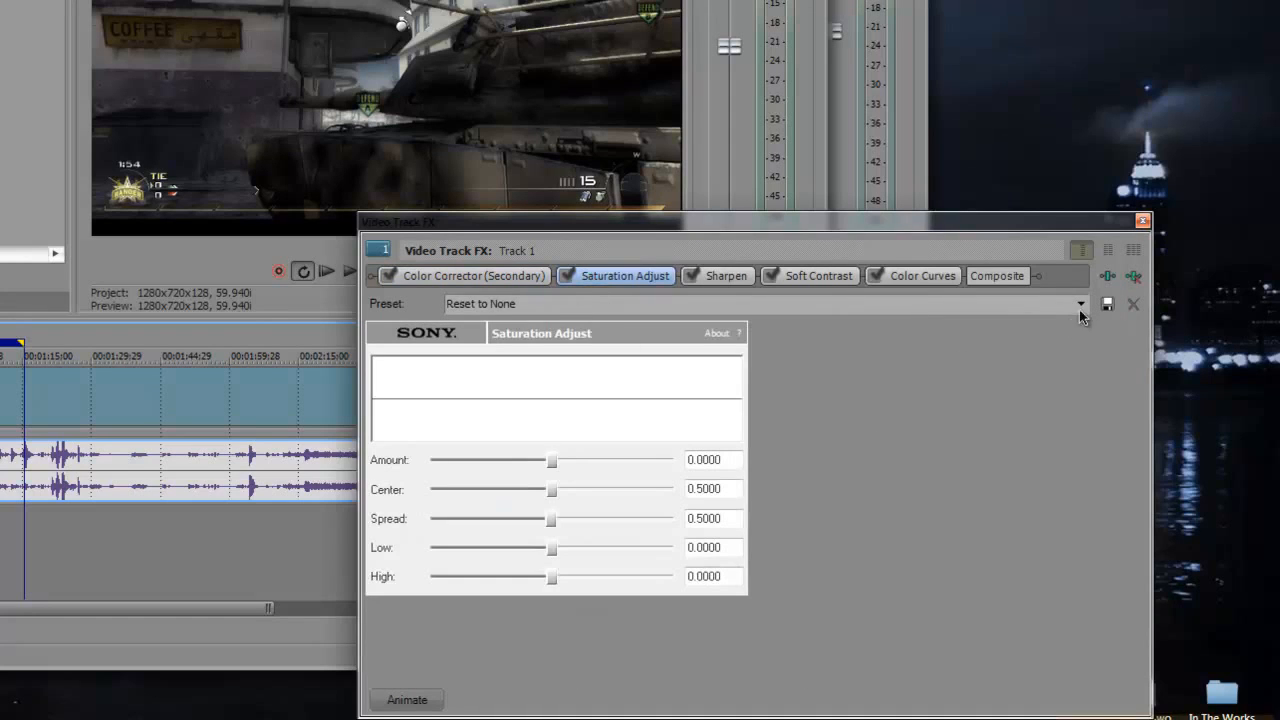
click(1080, 305)
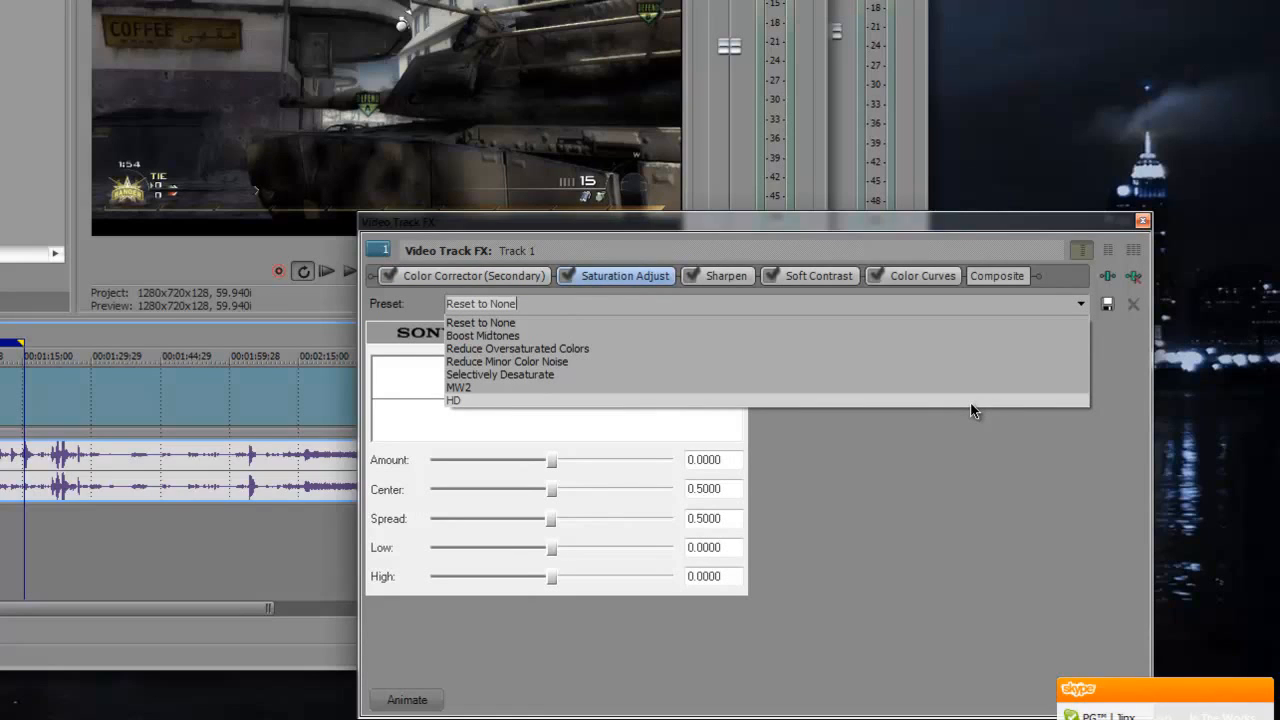
click(970, 401)
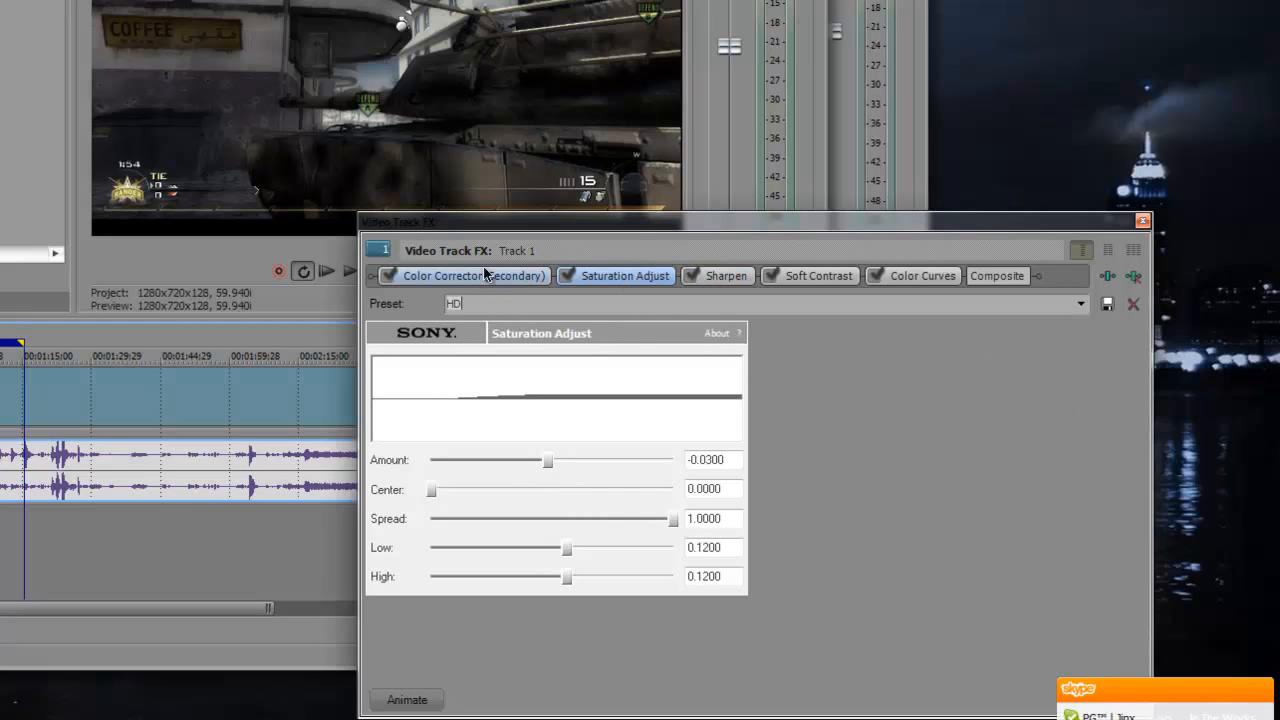
Review the HD preset's values in the Color Corrector (Secondary) and Saturation Adjust effects
click(448, 276)
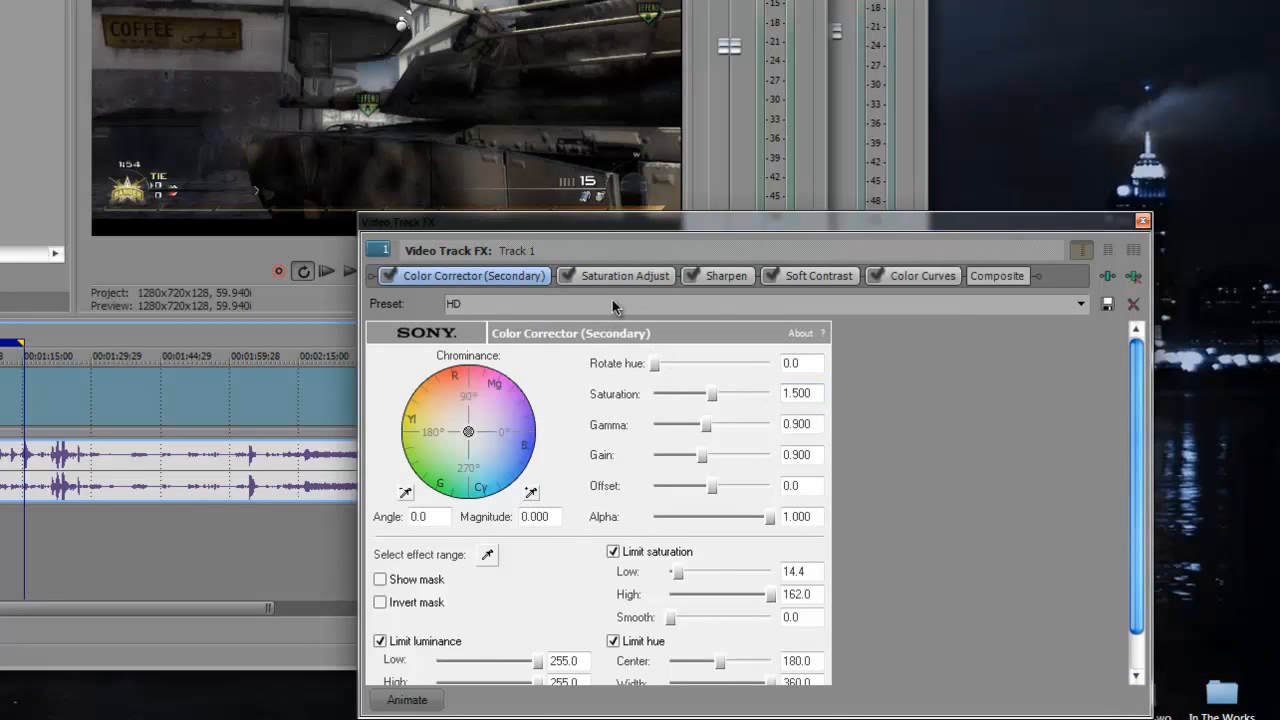
click(804, 449)
drag(1138, 482, 1137, 508)
click(625, 276)
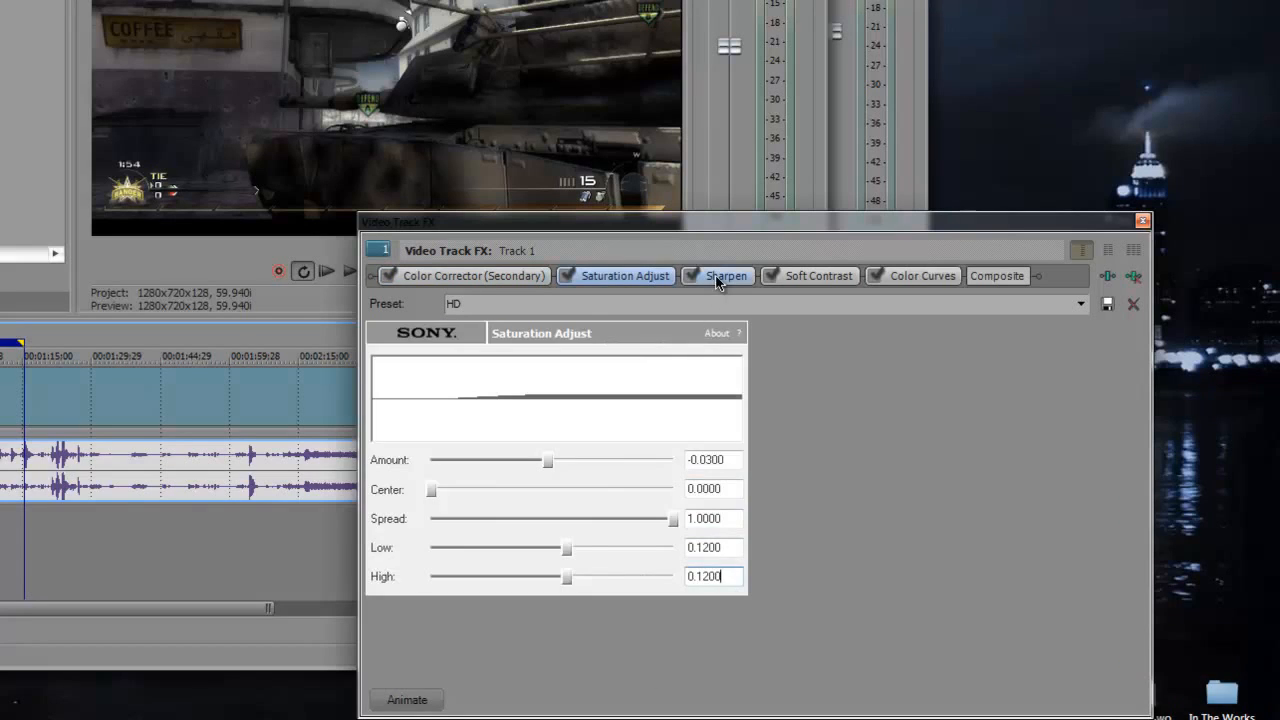
Apply the HD preset to the Sharpen effect and check its amount
click(717, 279)
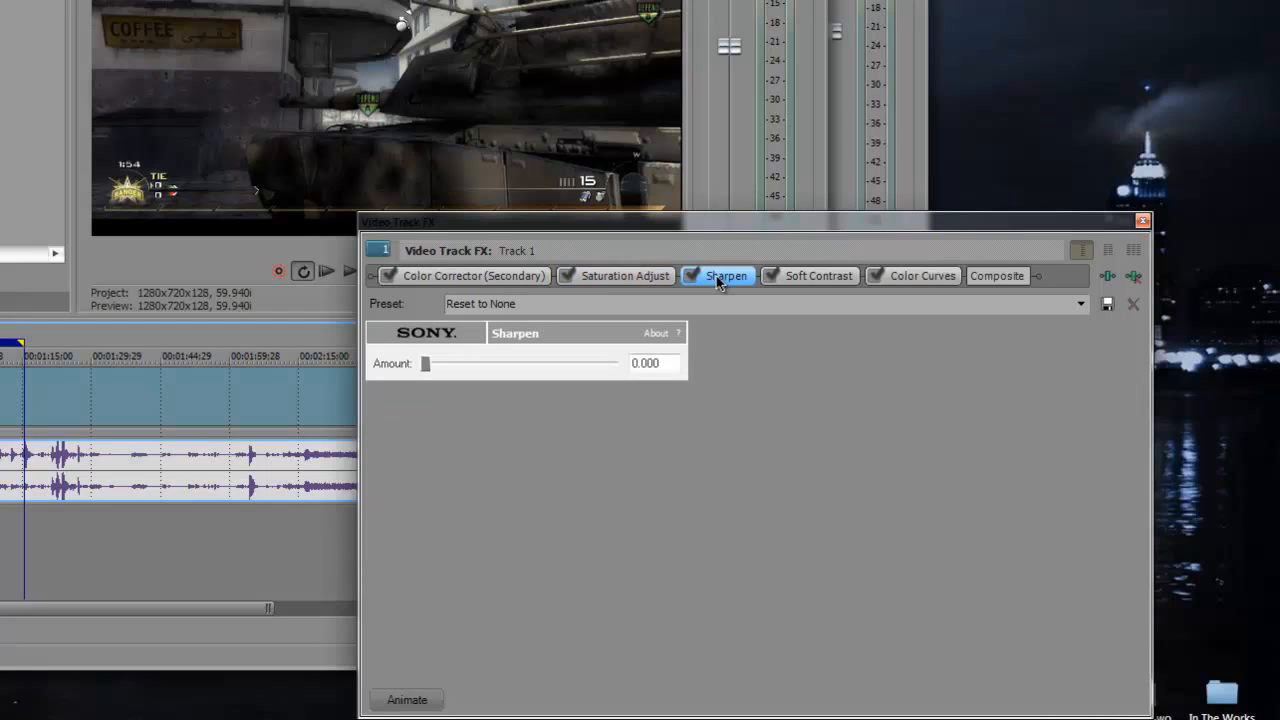
click(1079, 304)
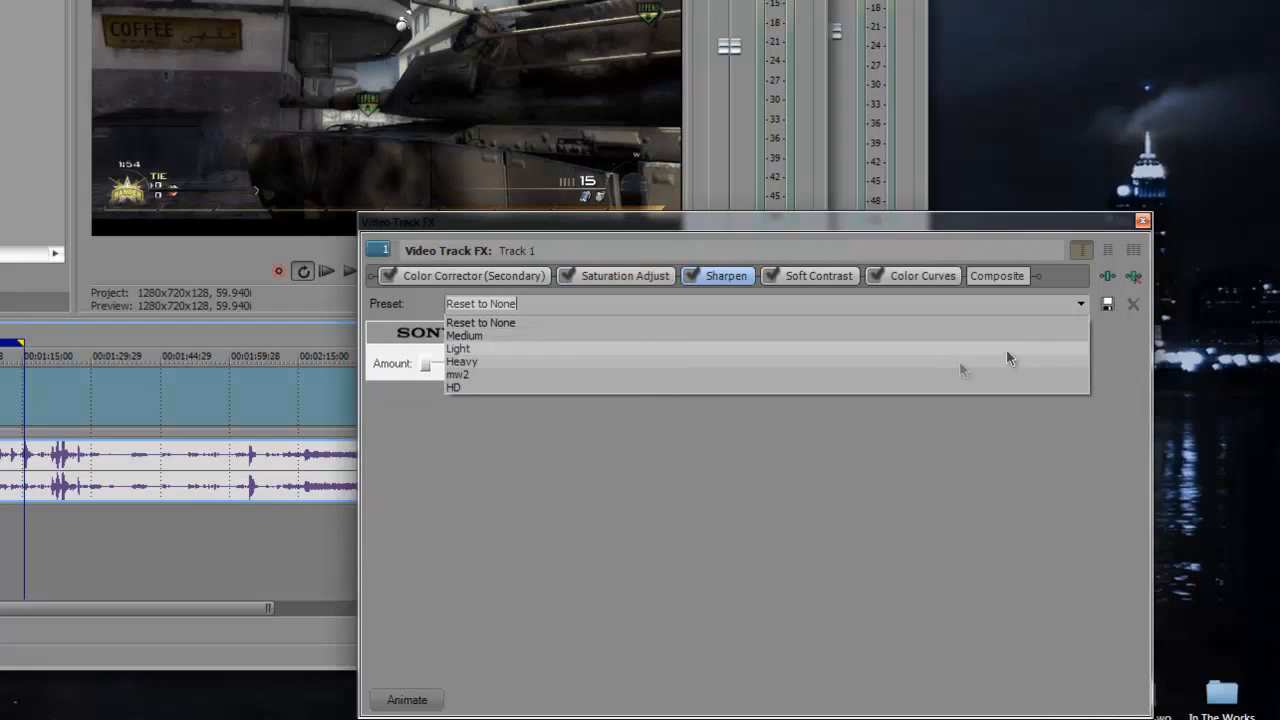
click(842, 392)
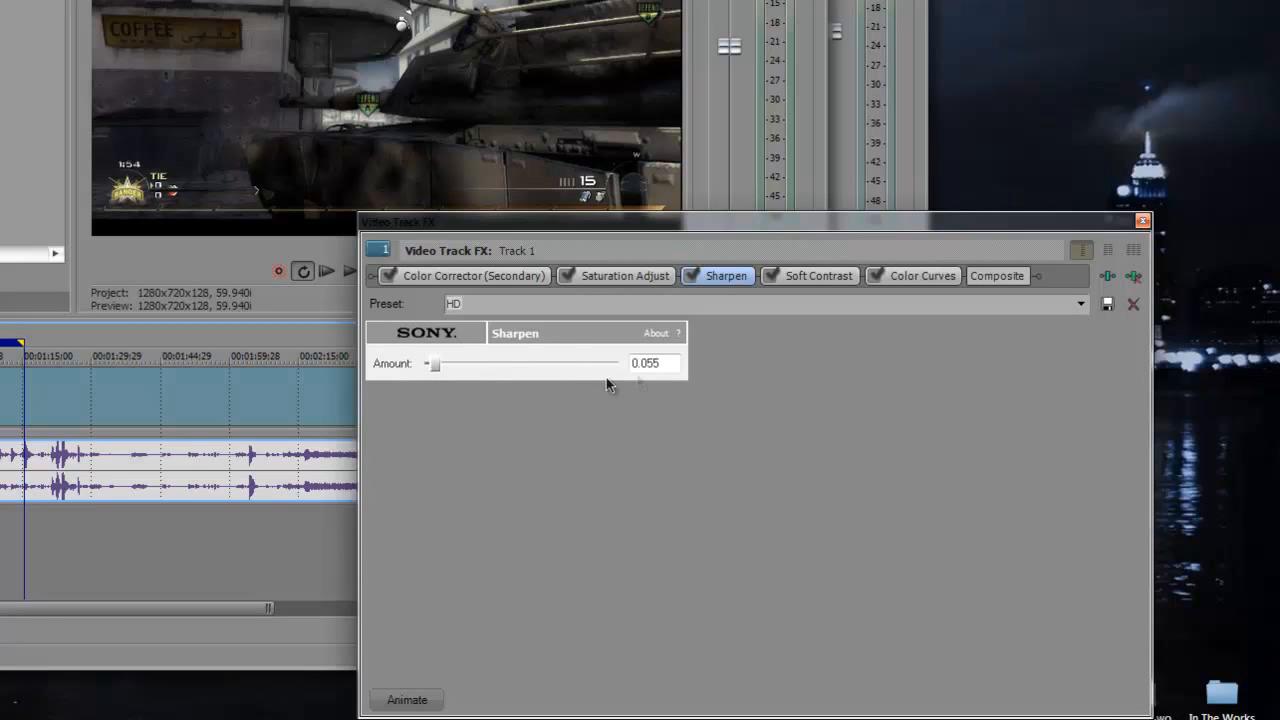
click(655, 363)
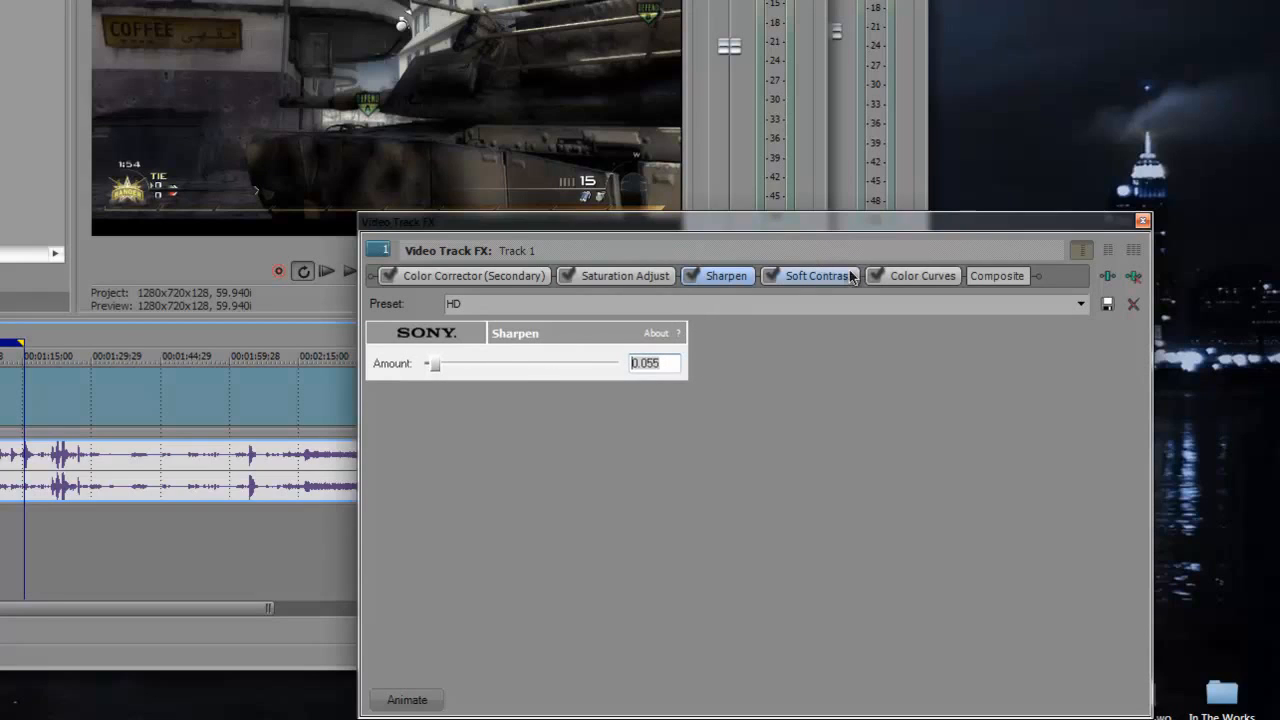
Apply the HD preset to the Soft Contrast effect and review its effect and vignette settings
click(806, 278)
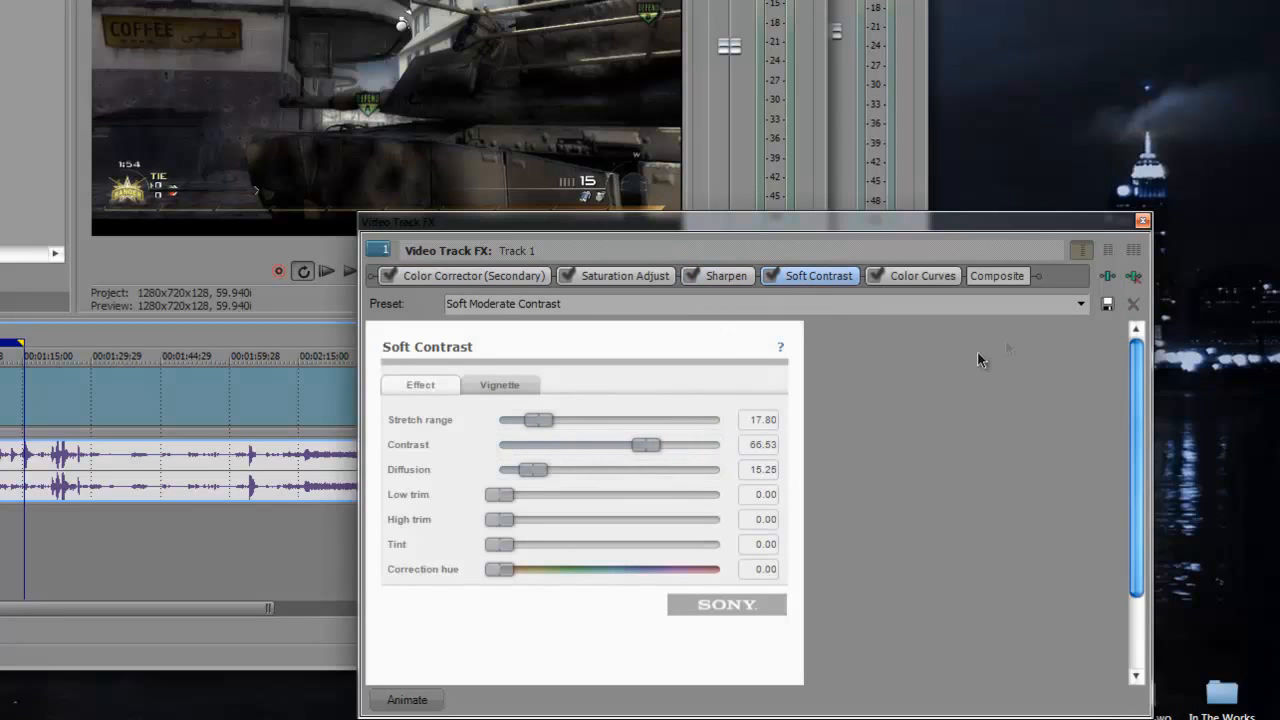
click(1078, 306)
click(957, 392)
click(1081, 304)
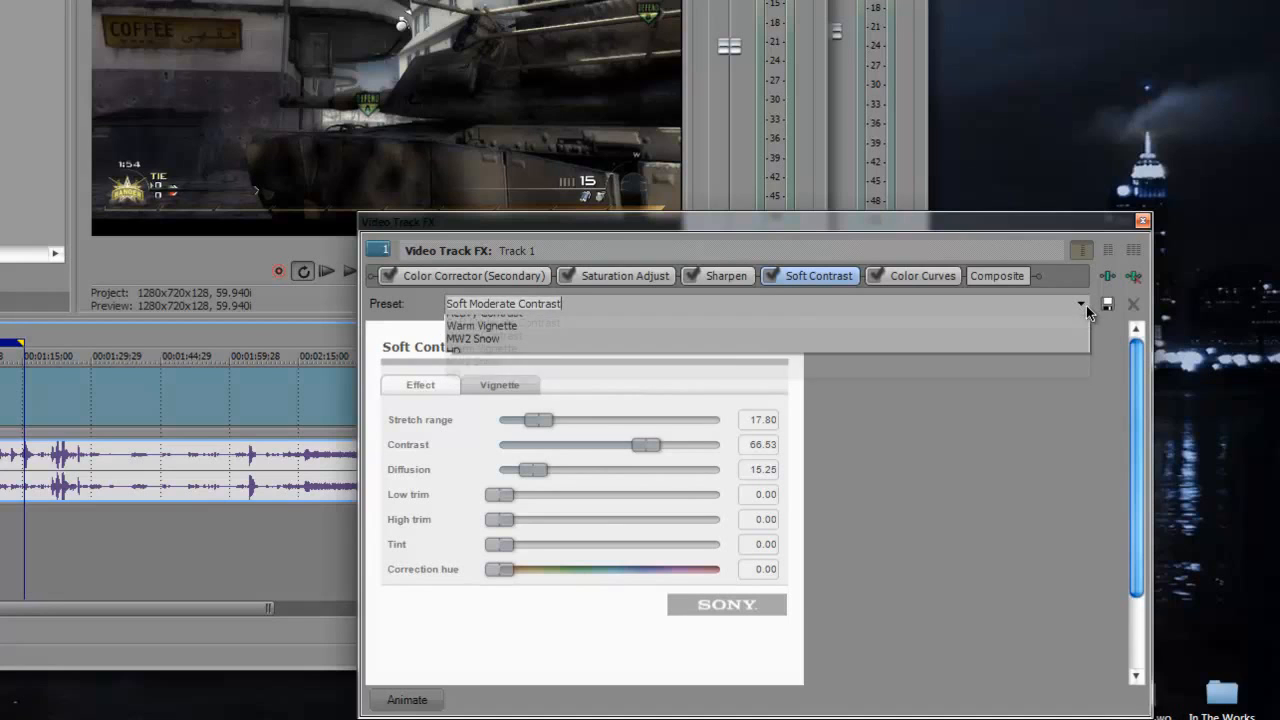
click(998, 373)
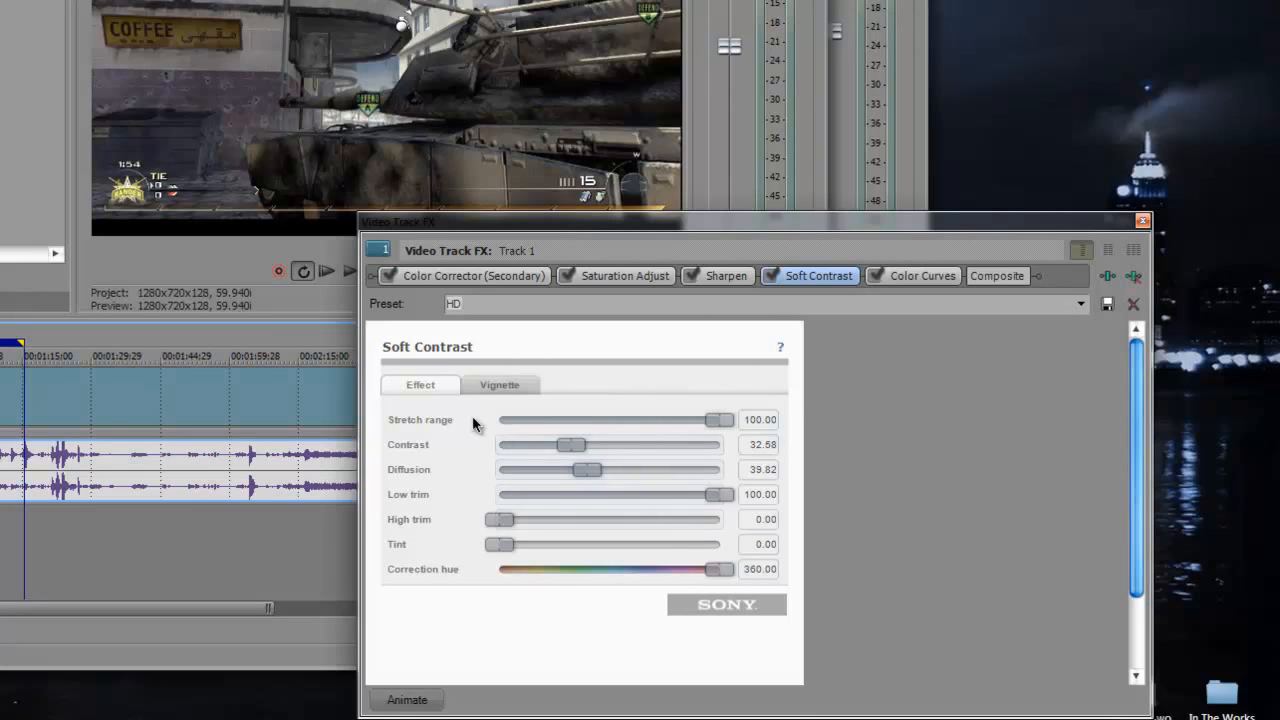
click(486, 388)
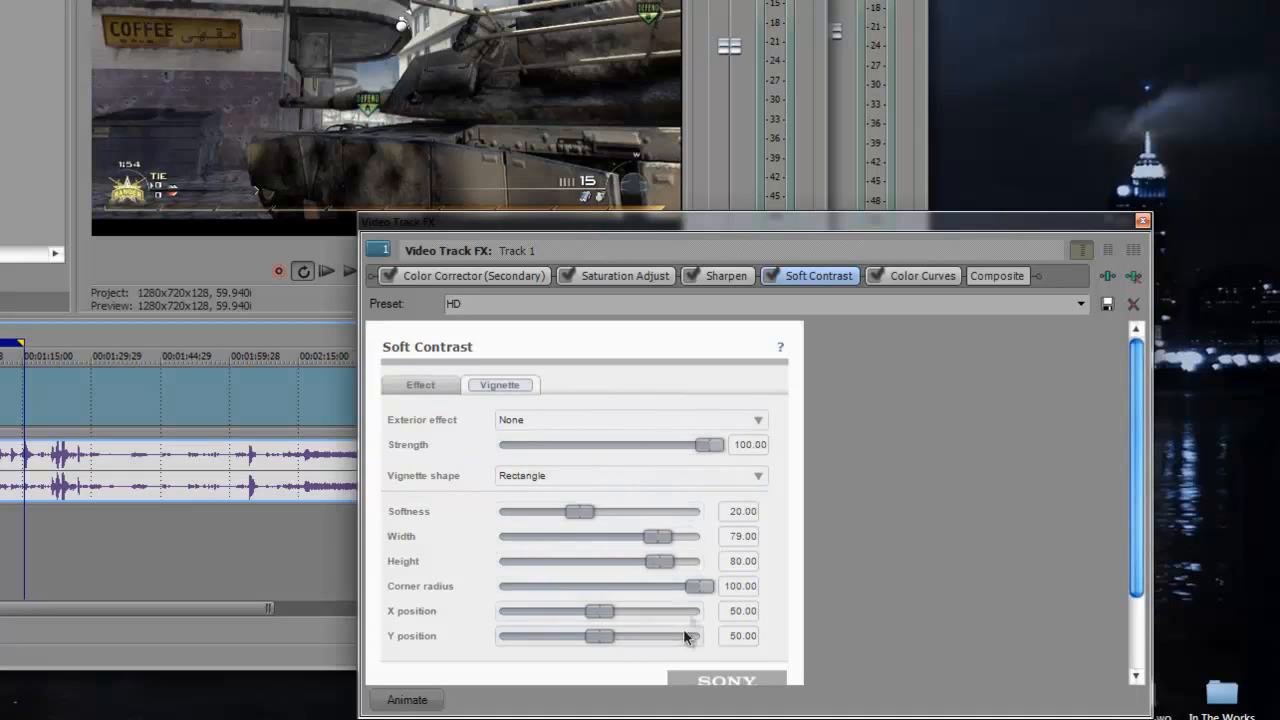
click(418, 385)
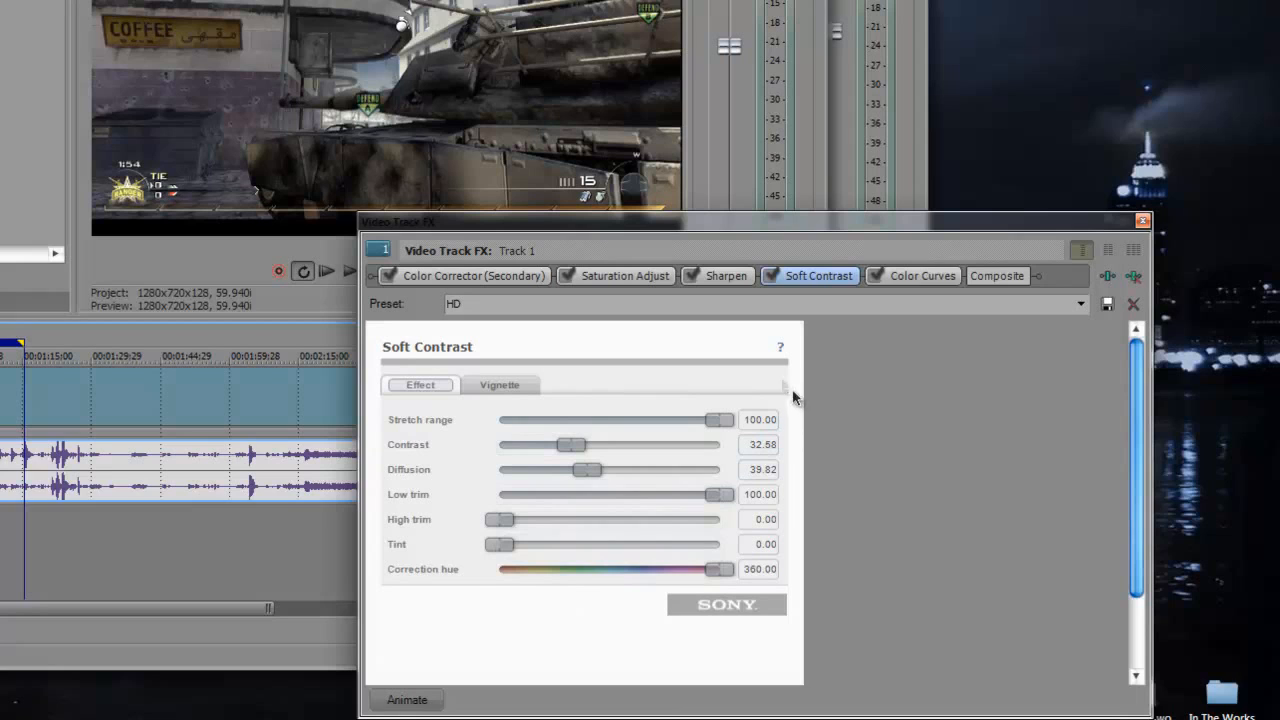
Apply the HD Highs preset to the Color Curves effect
click(913, 286)
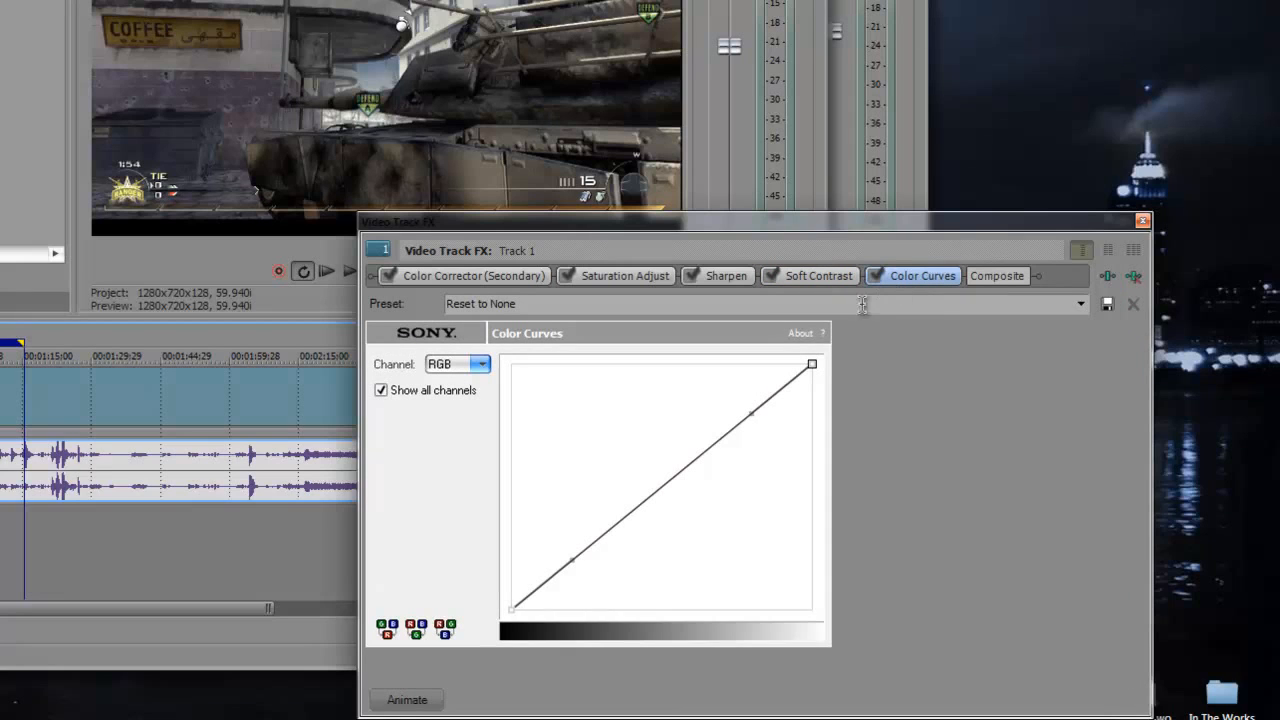
double_click(582, 222)
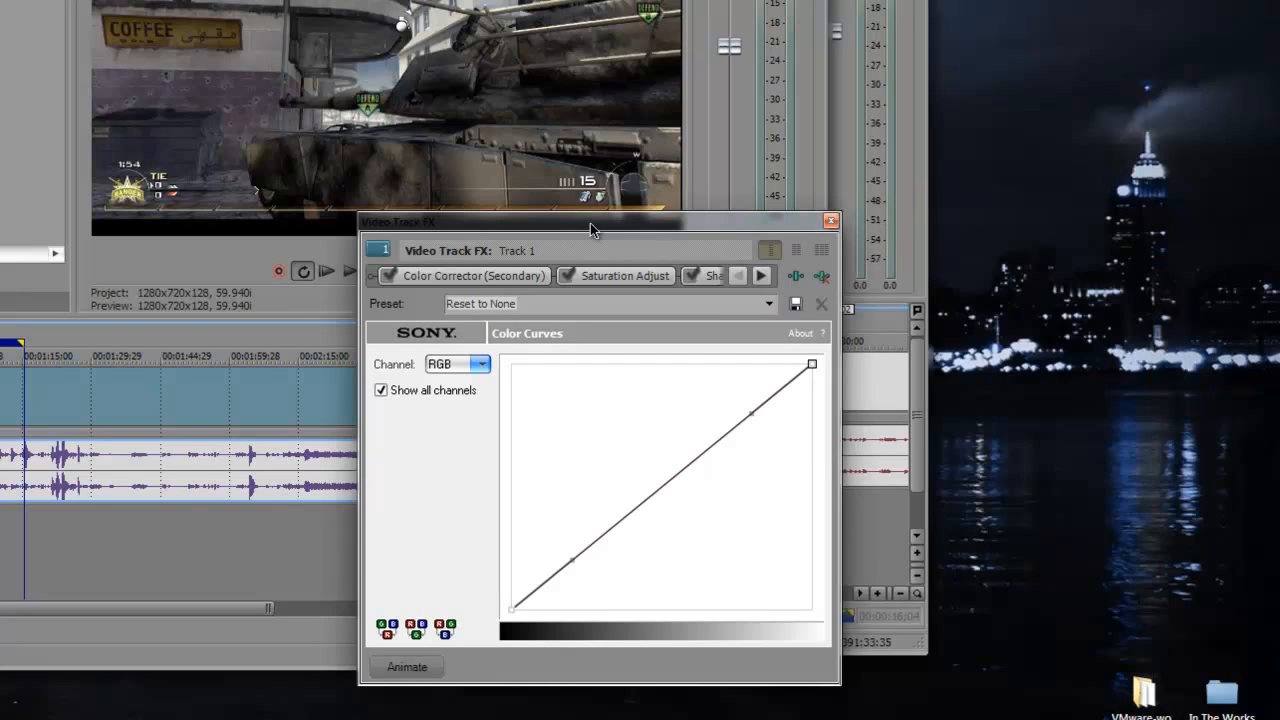
click(768, 306)
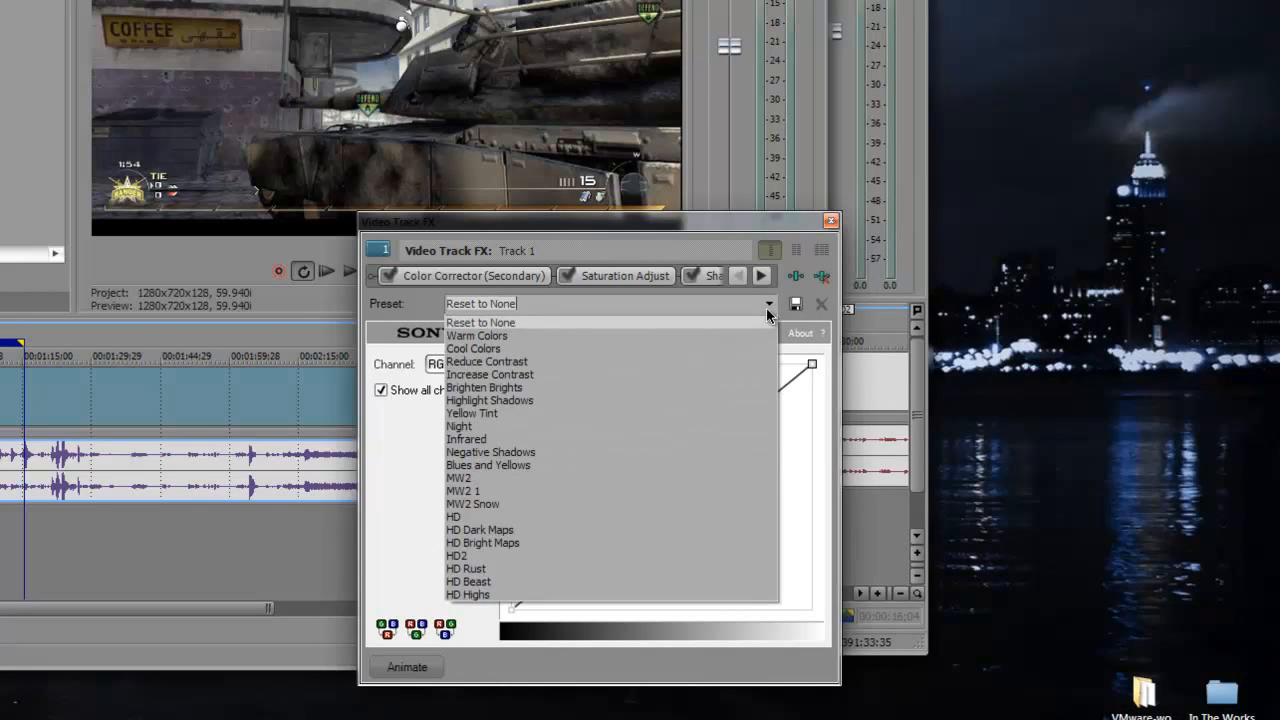
click(562, 595)
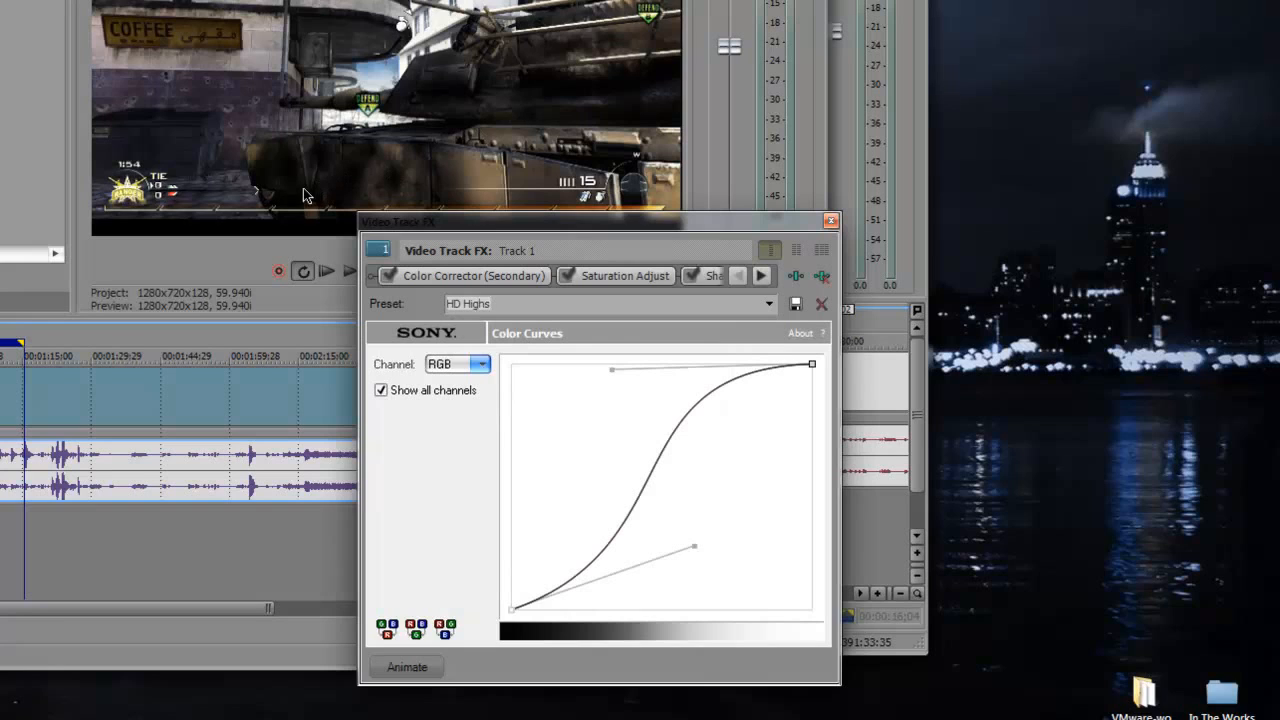
Reshape the RGB color curve into a softer S-curve with both end handles and check the look at other points of the footage
drag(612, 370, 517, 383)
click(512, 368)
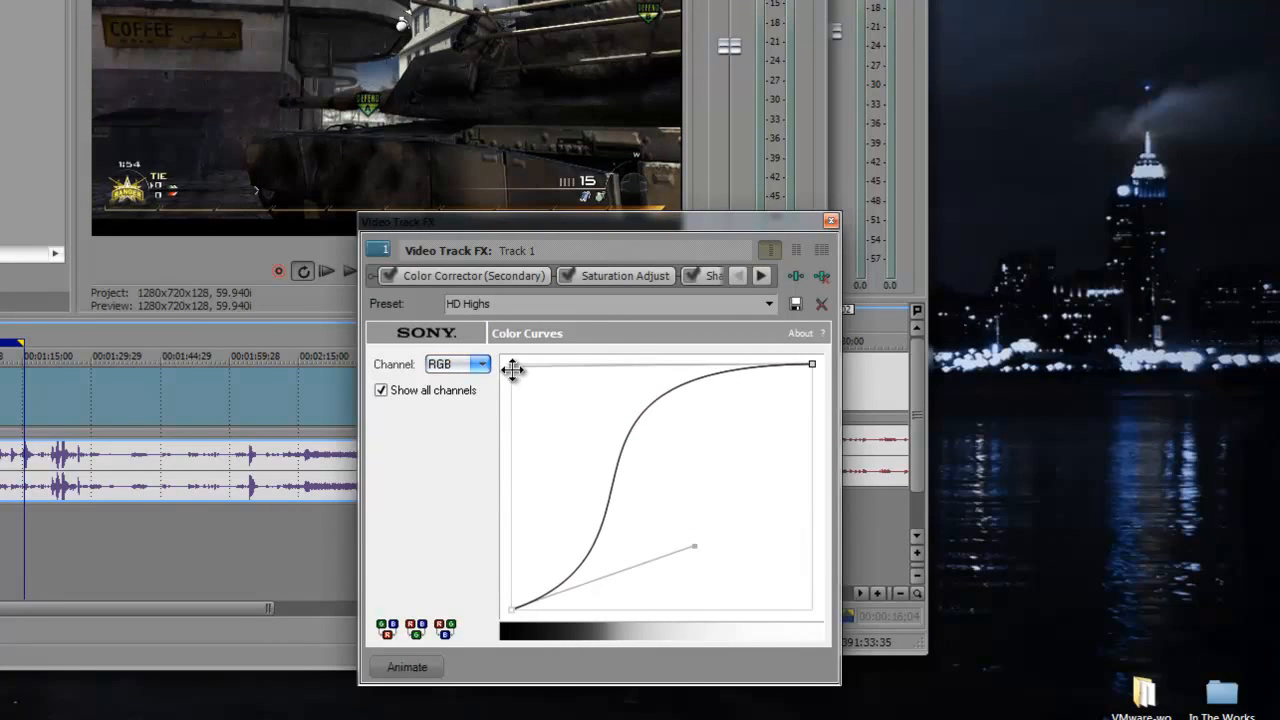
drag(512, 368, 636, 388)
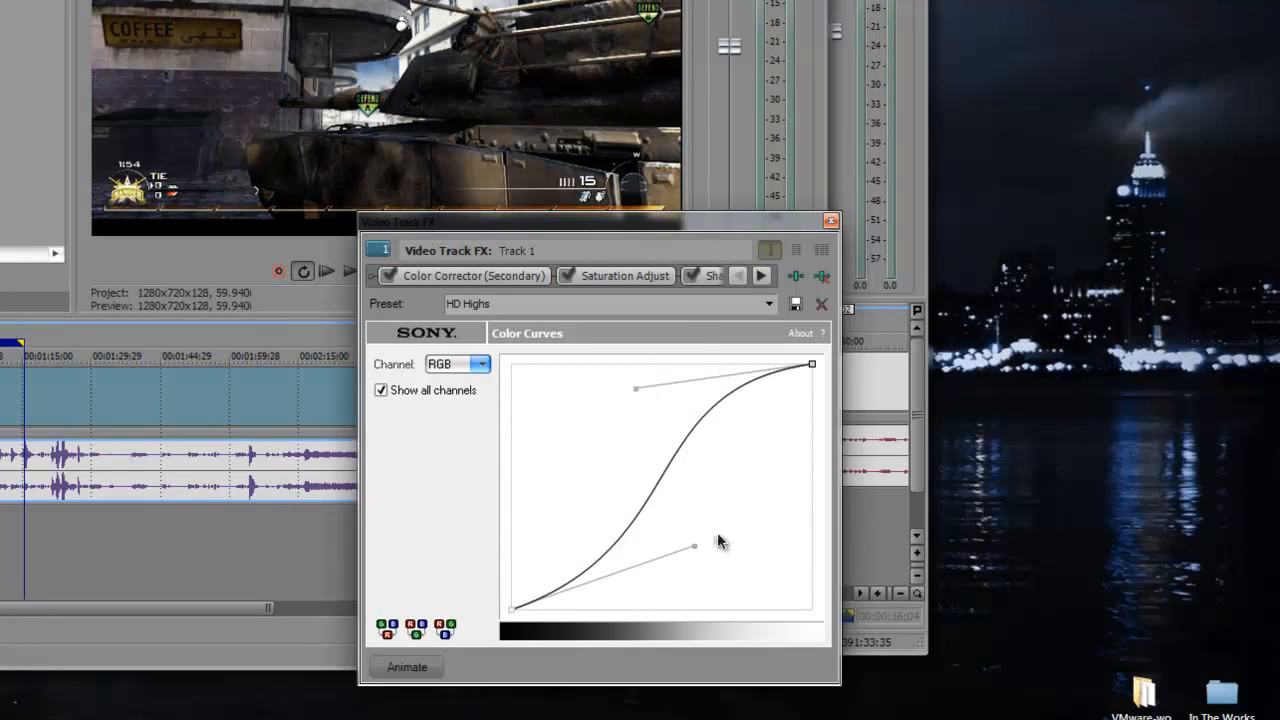
drag(699, 546, 604, 426)
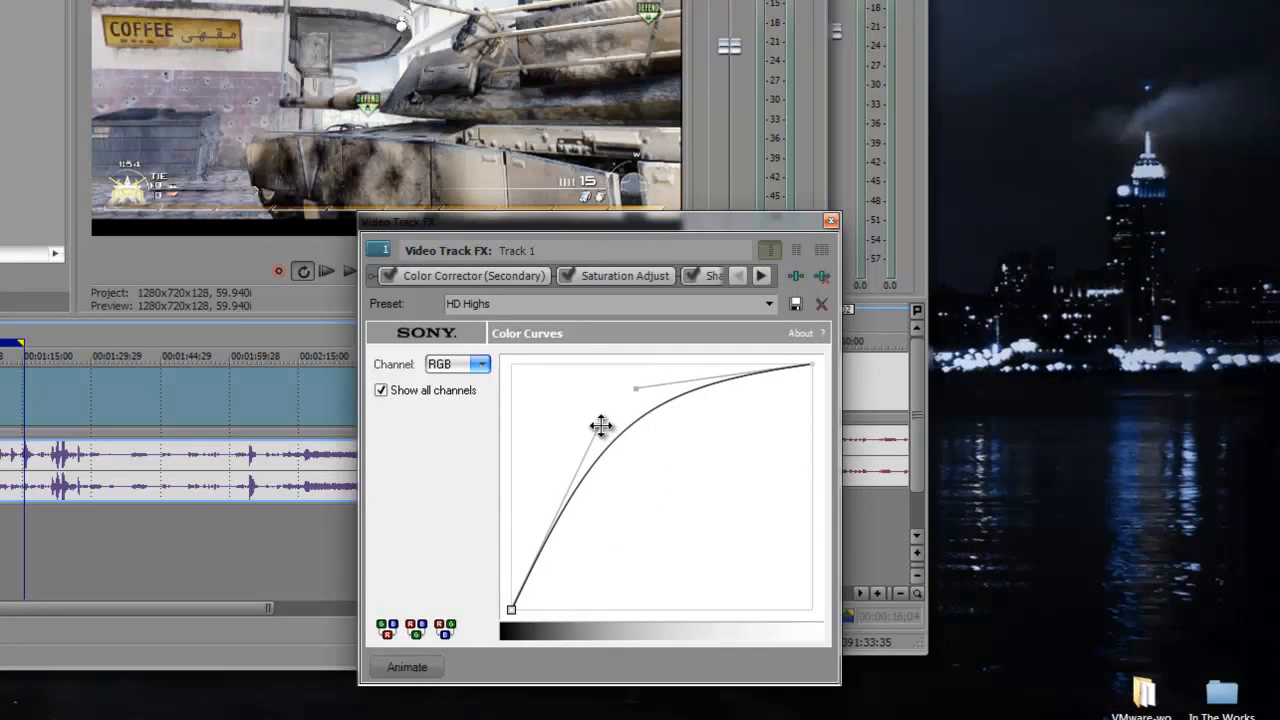
drag(601, 427, 797, 609)
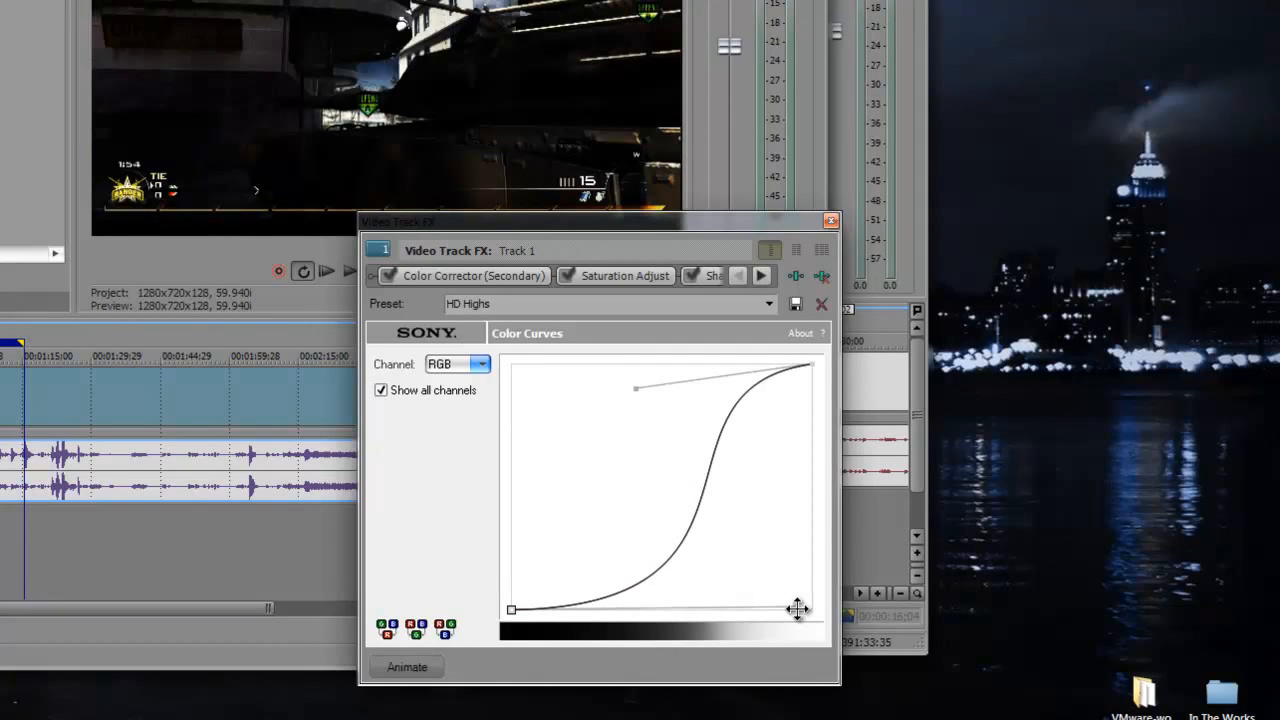
drag(797, 609, 654, 543)
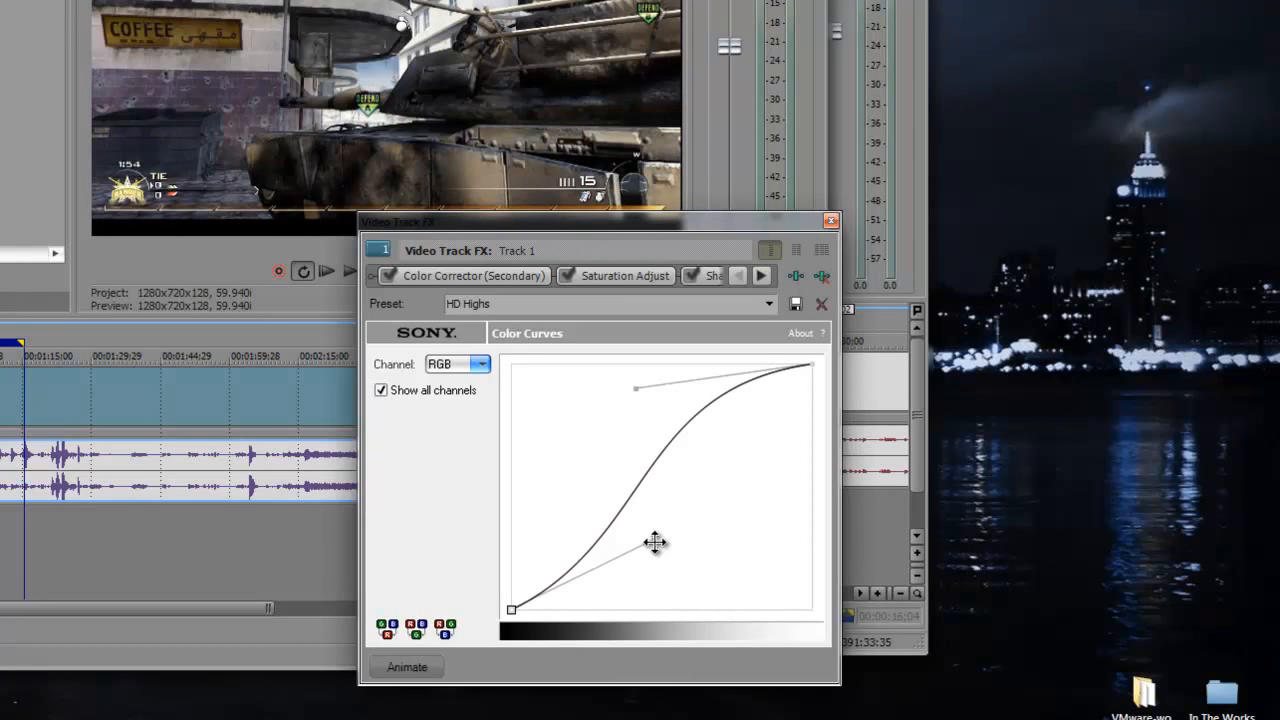
drag(654, 543, 660, 558)
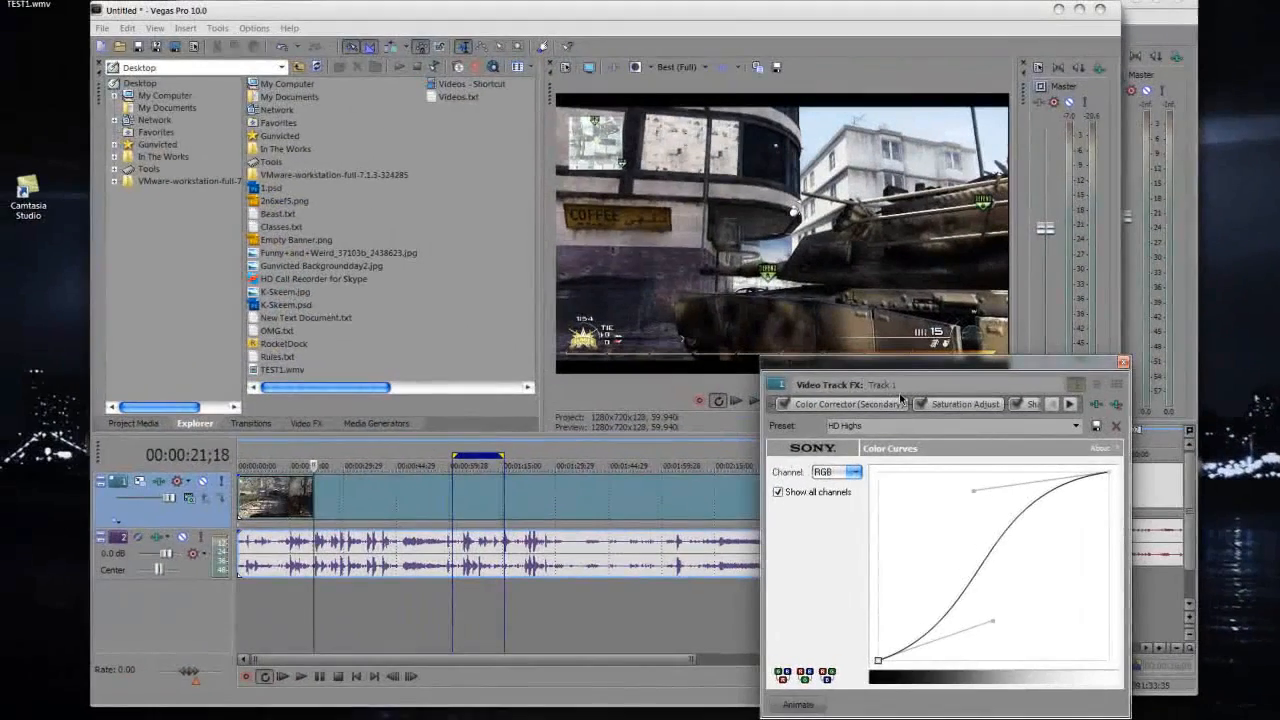
click(340, 597)
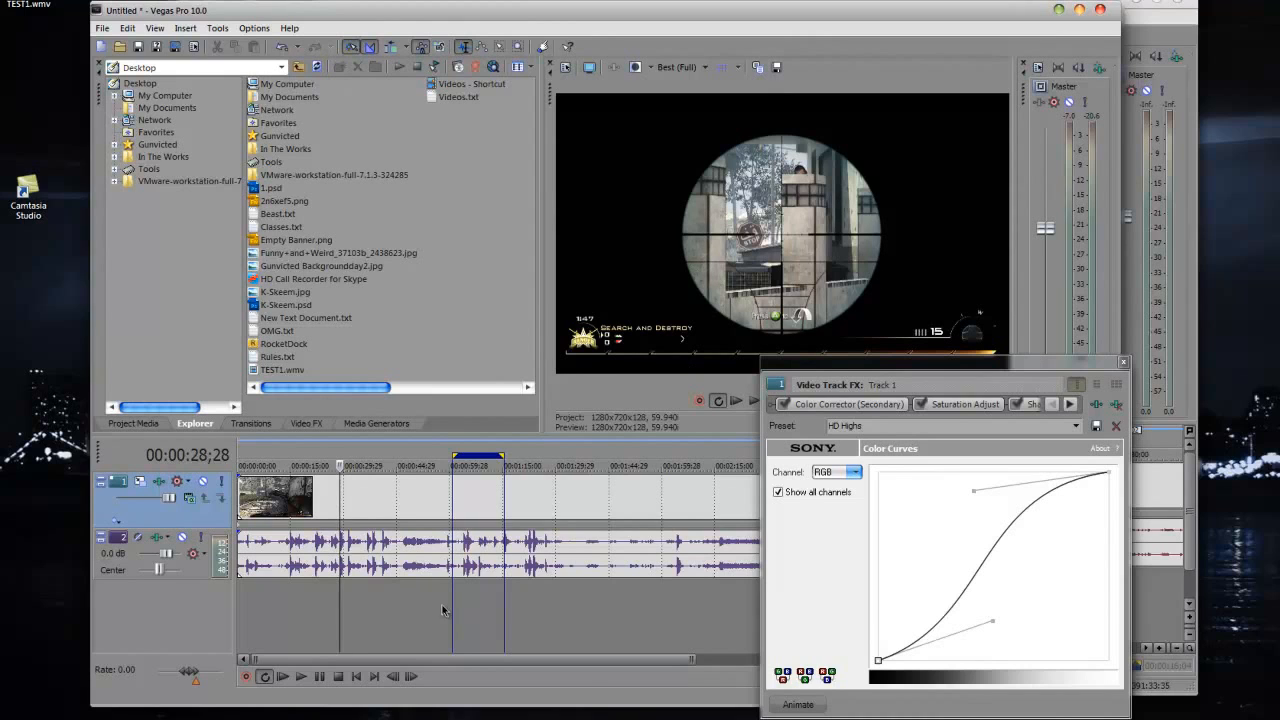
click(400, 598)
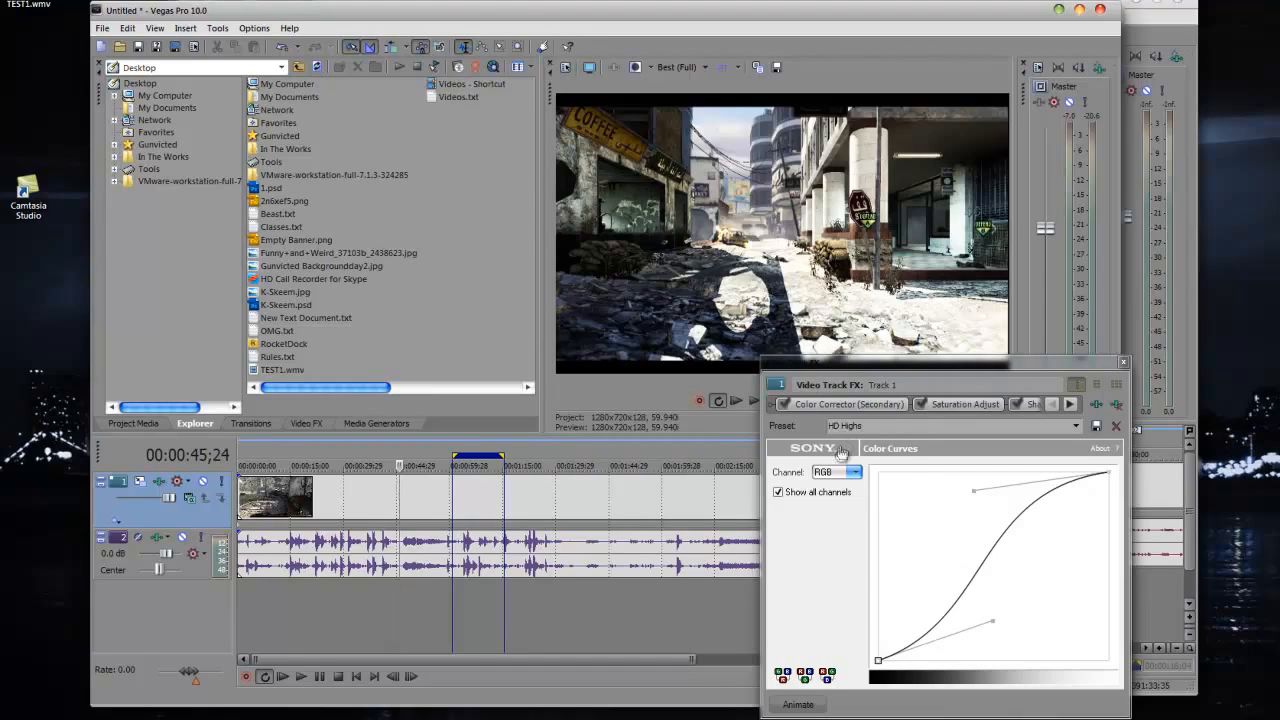
Save the adjusted Color Curves settings as a preset named INVASION, select it from the saved presets and close the track effects
drag(993, 362, 588, 276)
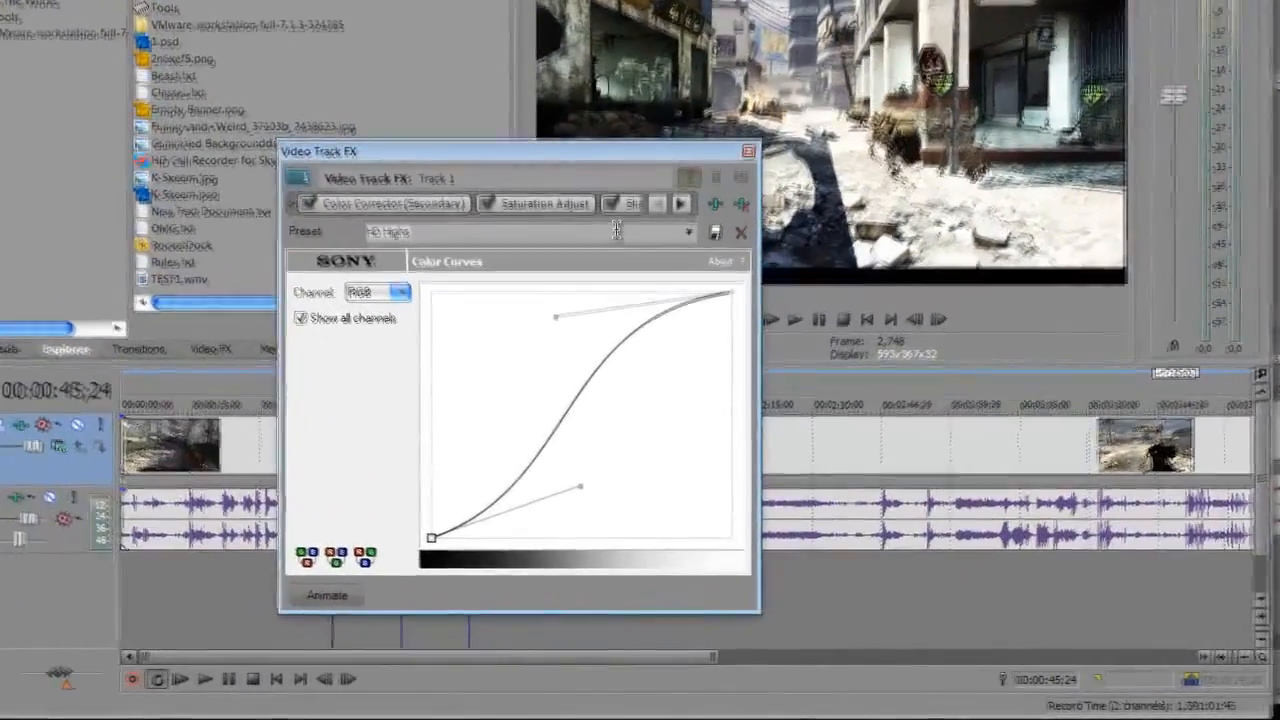
key(BackSpace)
key(BackSpace)
key(BackSpace)
key(BackSpace)
key(BackSpace)
key(BackSpace)
key(BackSpace)
key(BackSpace)
text(INVASION)
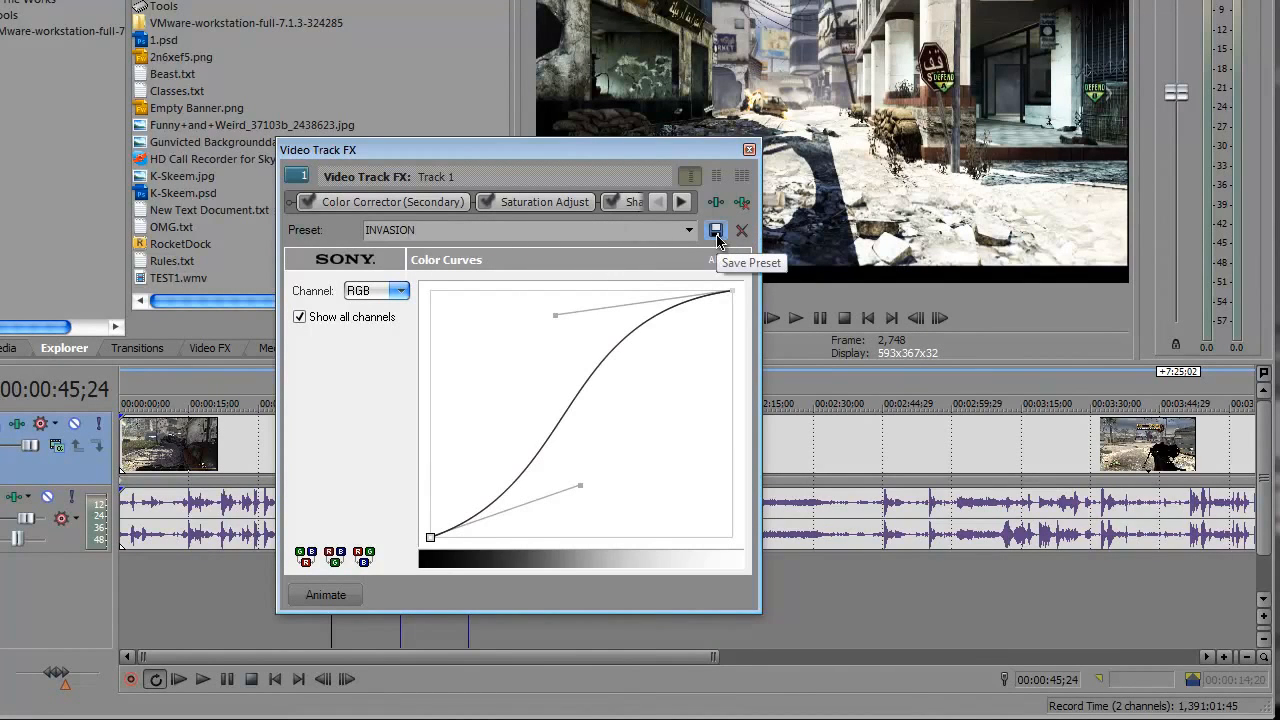
click(717, 238)
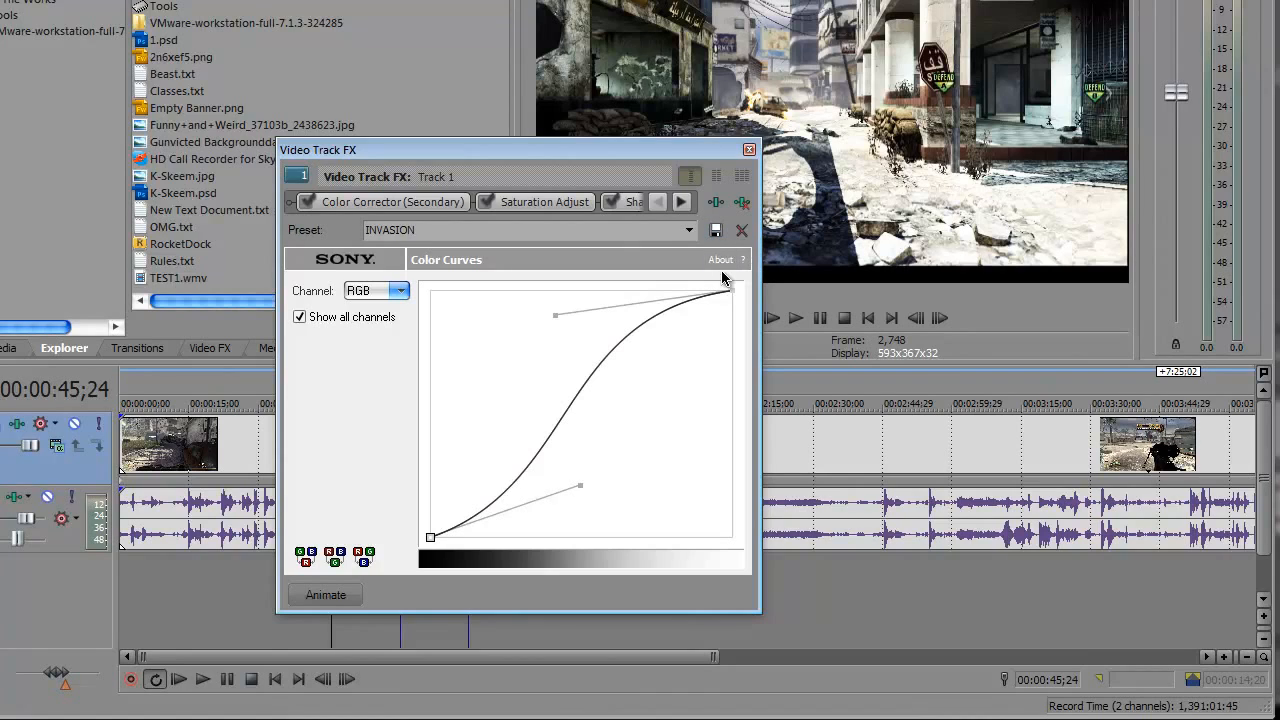
click(689, 230)
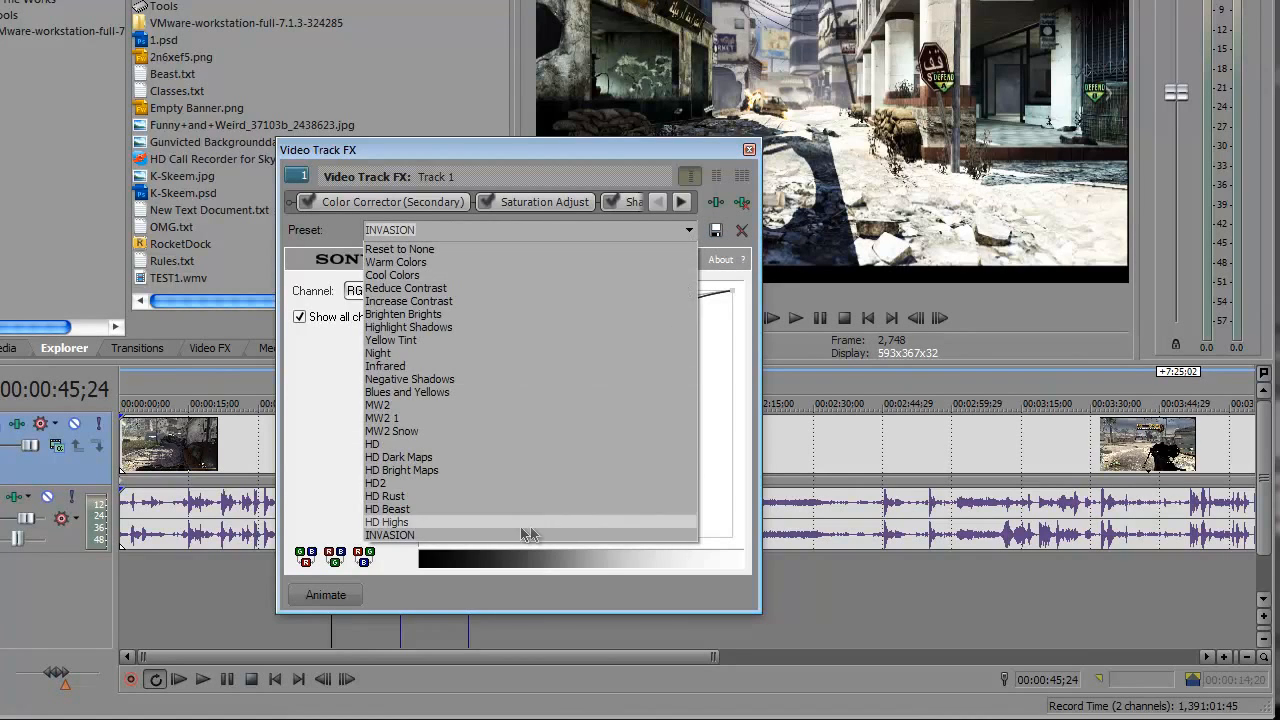
click(490, 537)
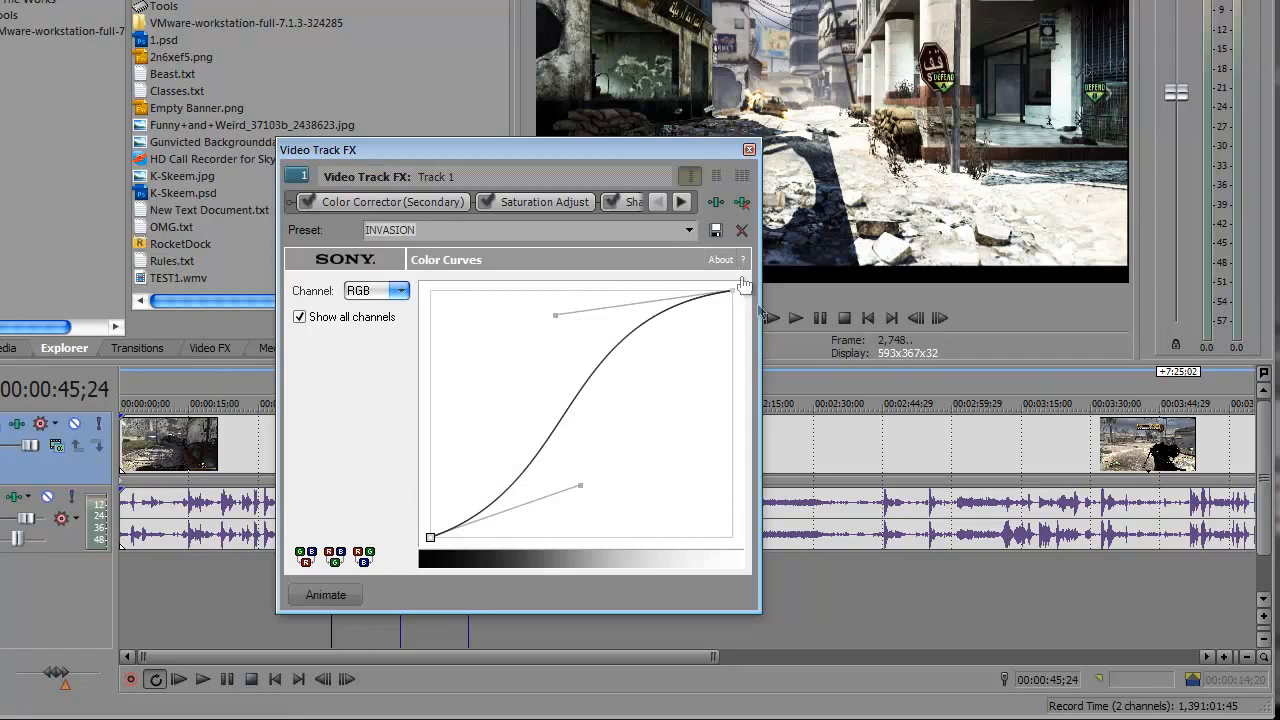
click(749, 151)
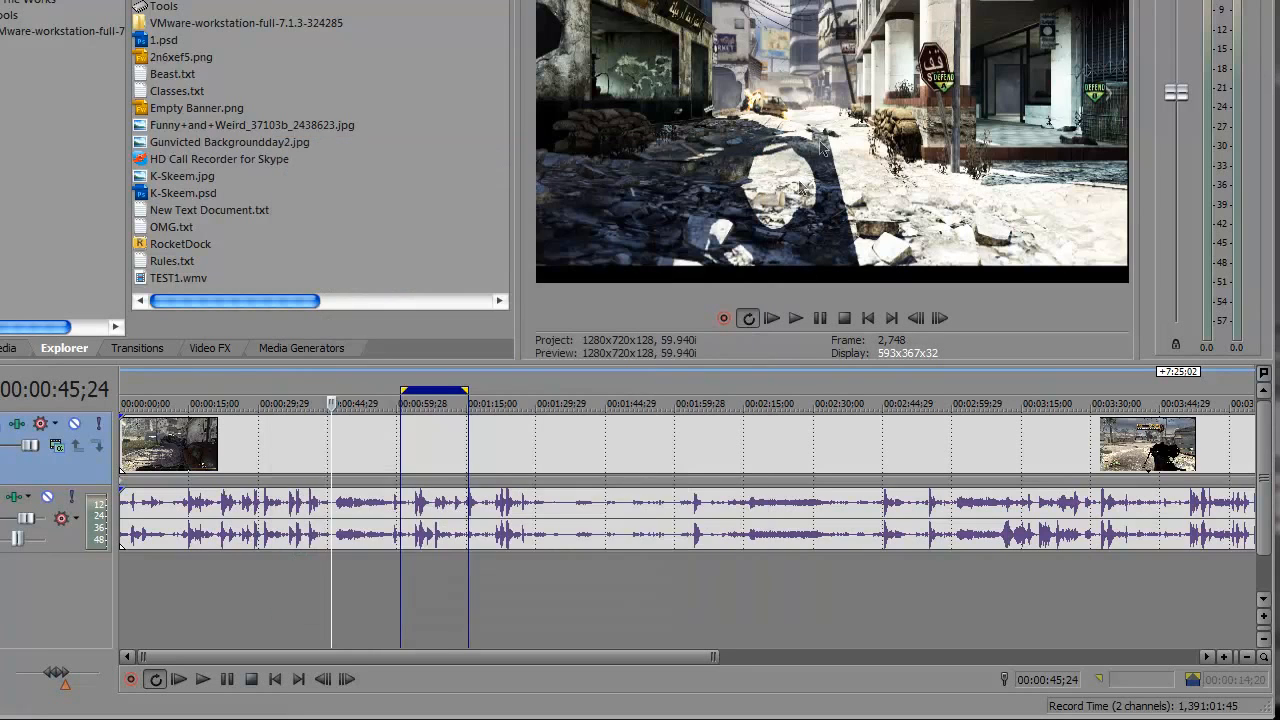
Preview the graded footage at several points within the loop region
click(408, 591)
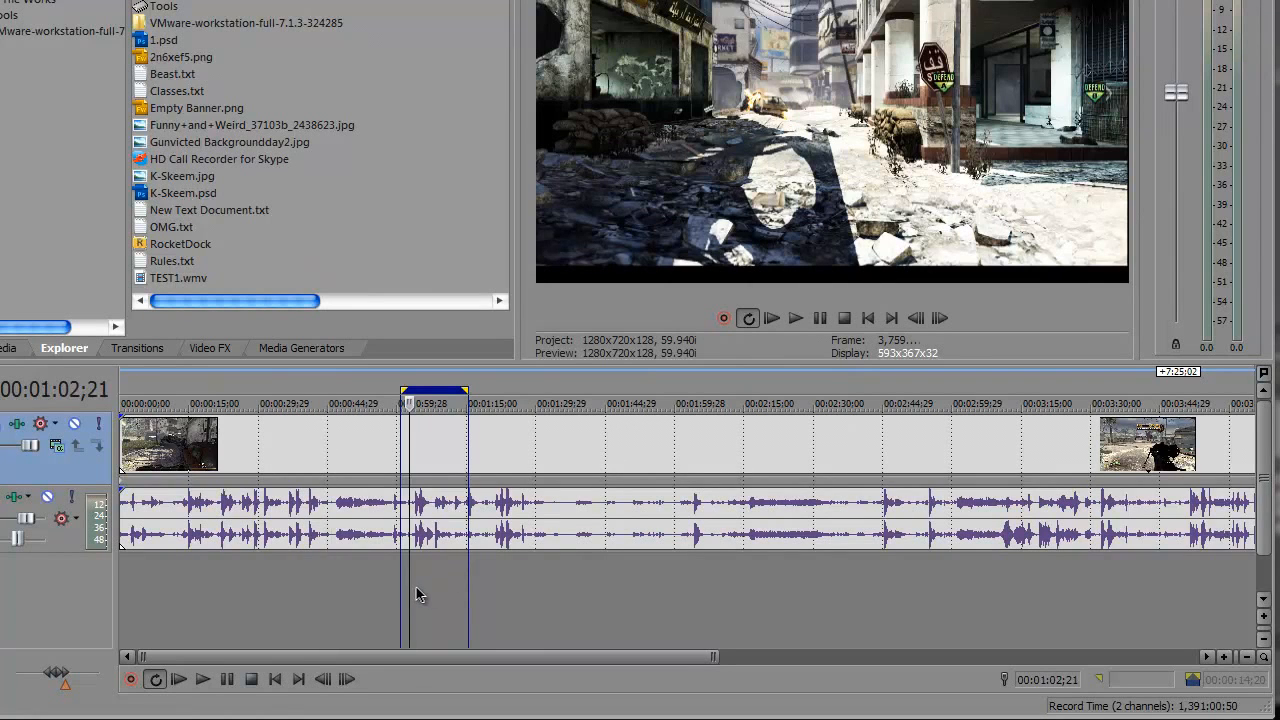
click(420, 593)
click(426, 592)
click(448, 596)
click(460, 596)
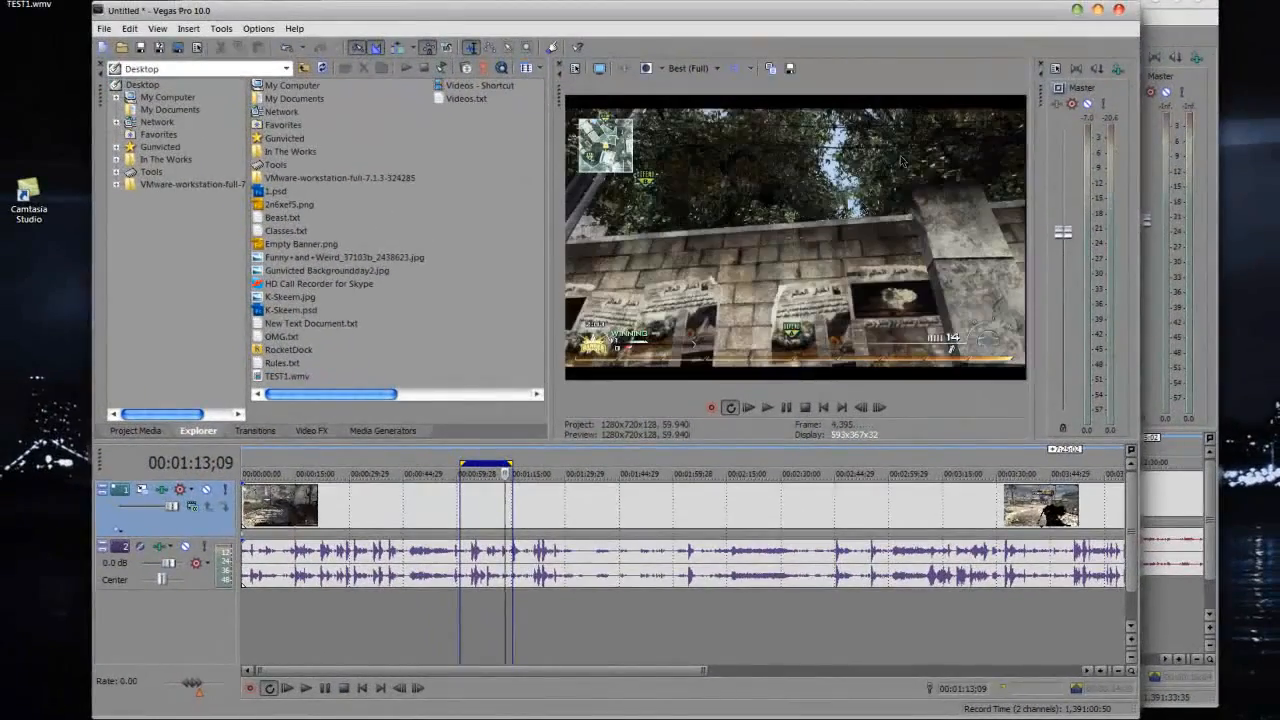
Set up a render of the project named TEST2 using the Beast Quality template
click(105, 30)
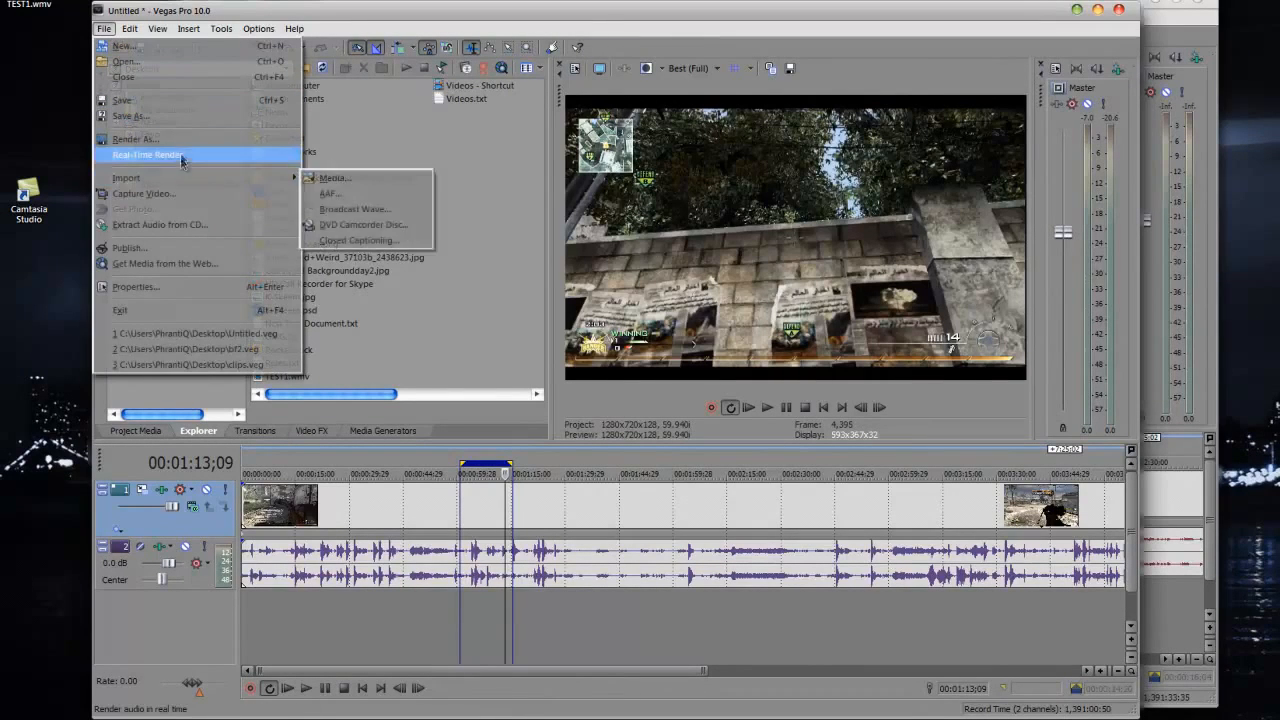
click(182, 146)
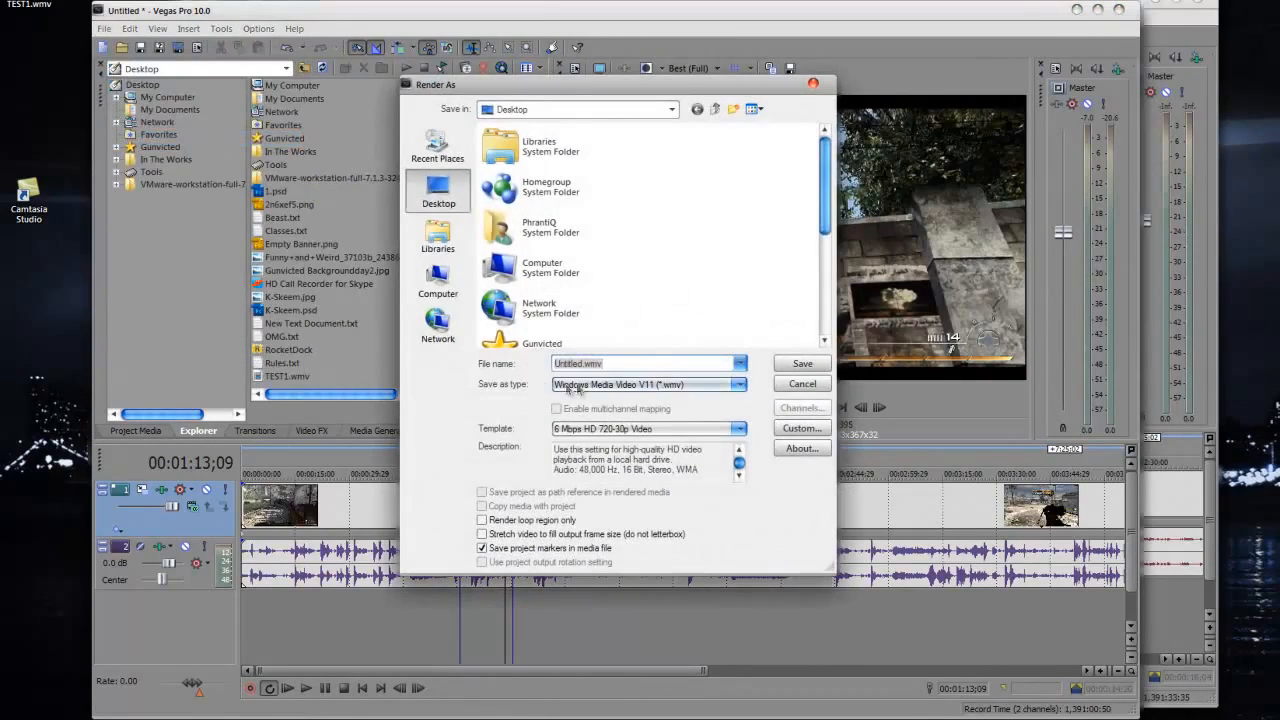
text(TEST2)
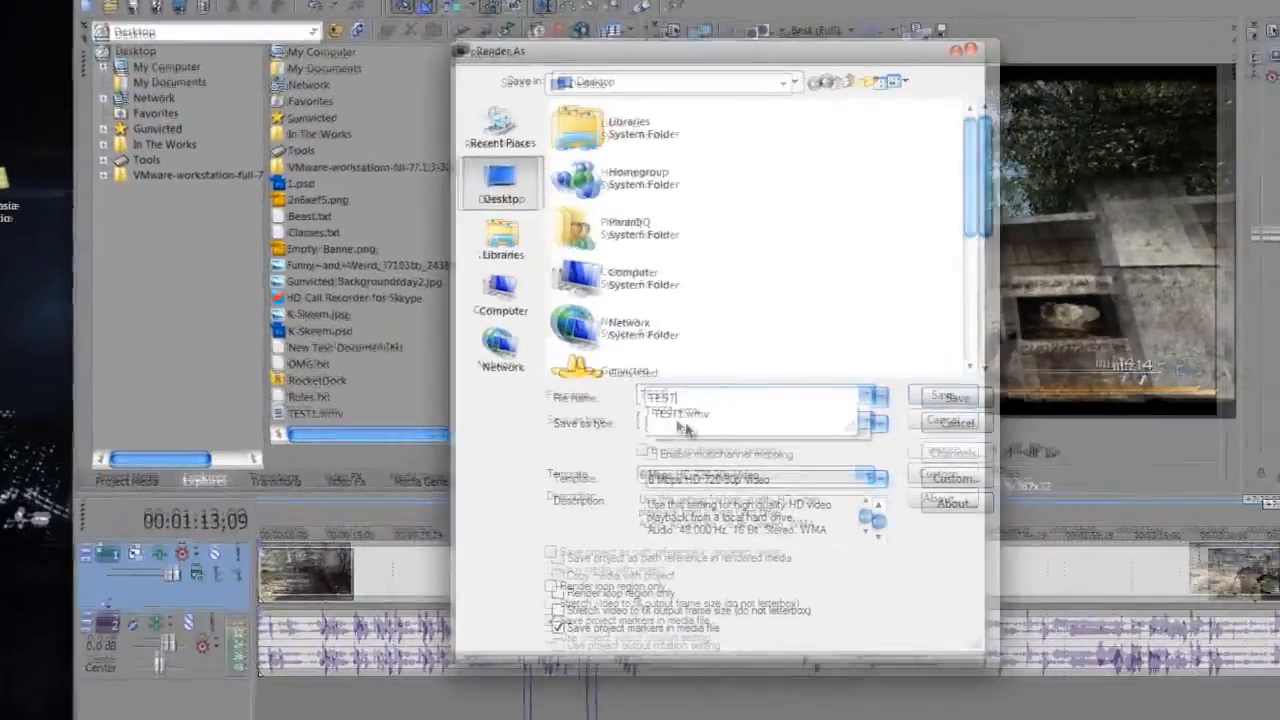
click(978, 410)
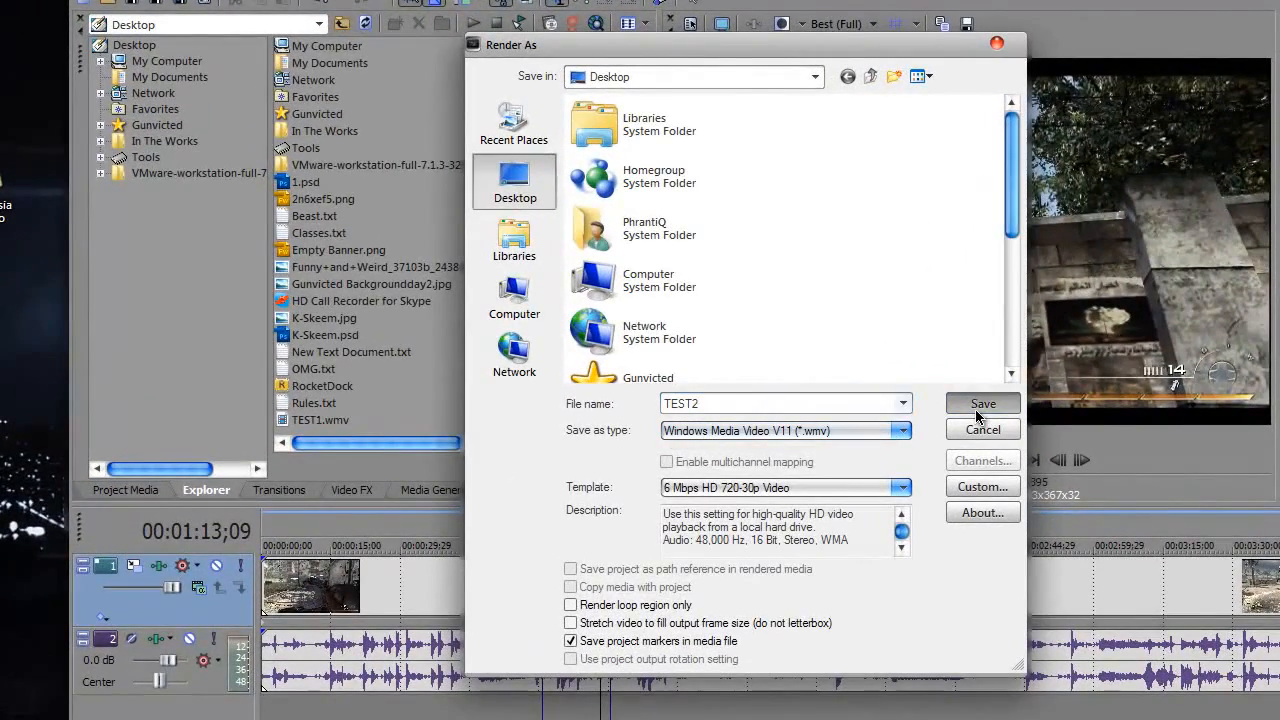
click(902, 487)
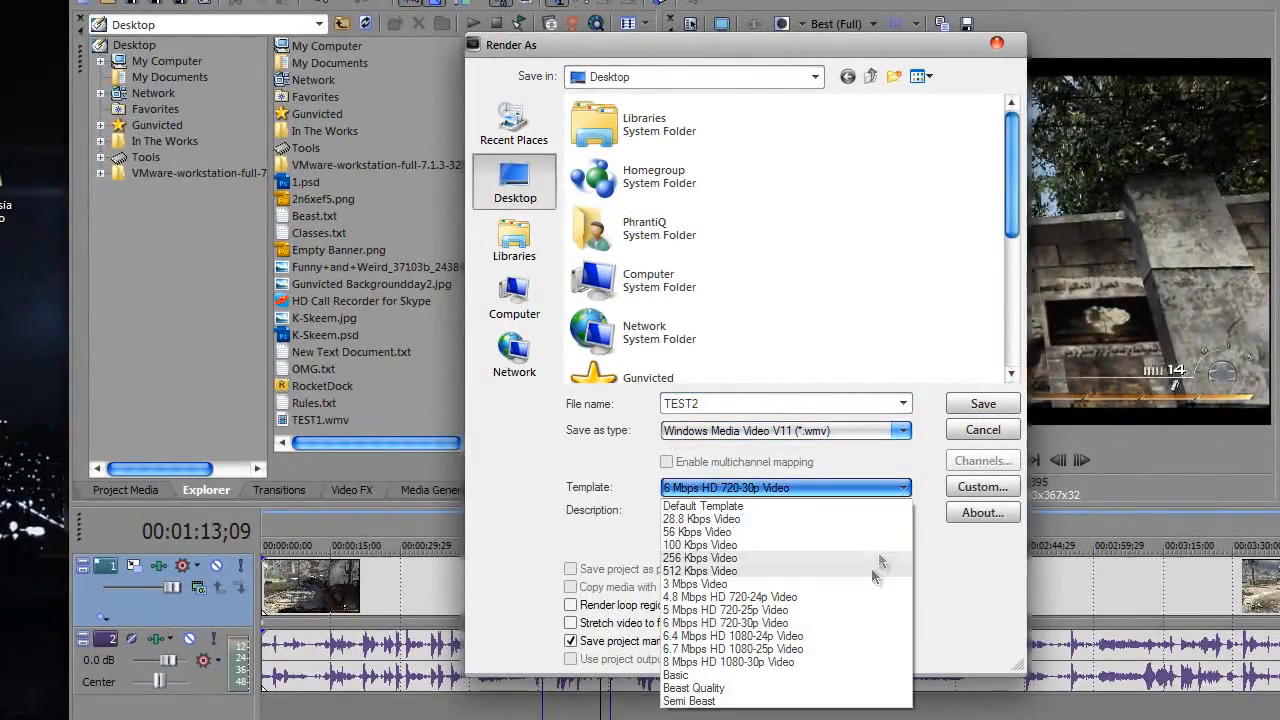
click(814, 688)
Examine the Beast Quality template's custom audio mode and video frame rate settings
click(970, 486)
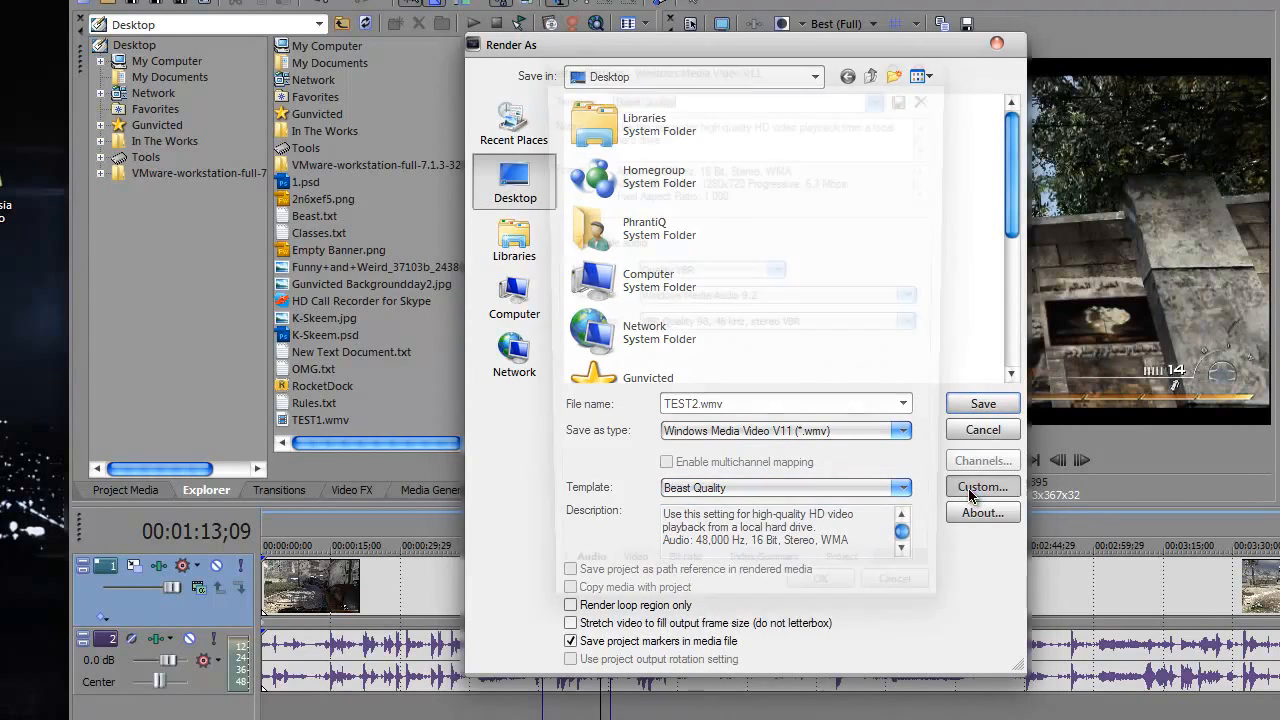
click(700, 274)
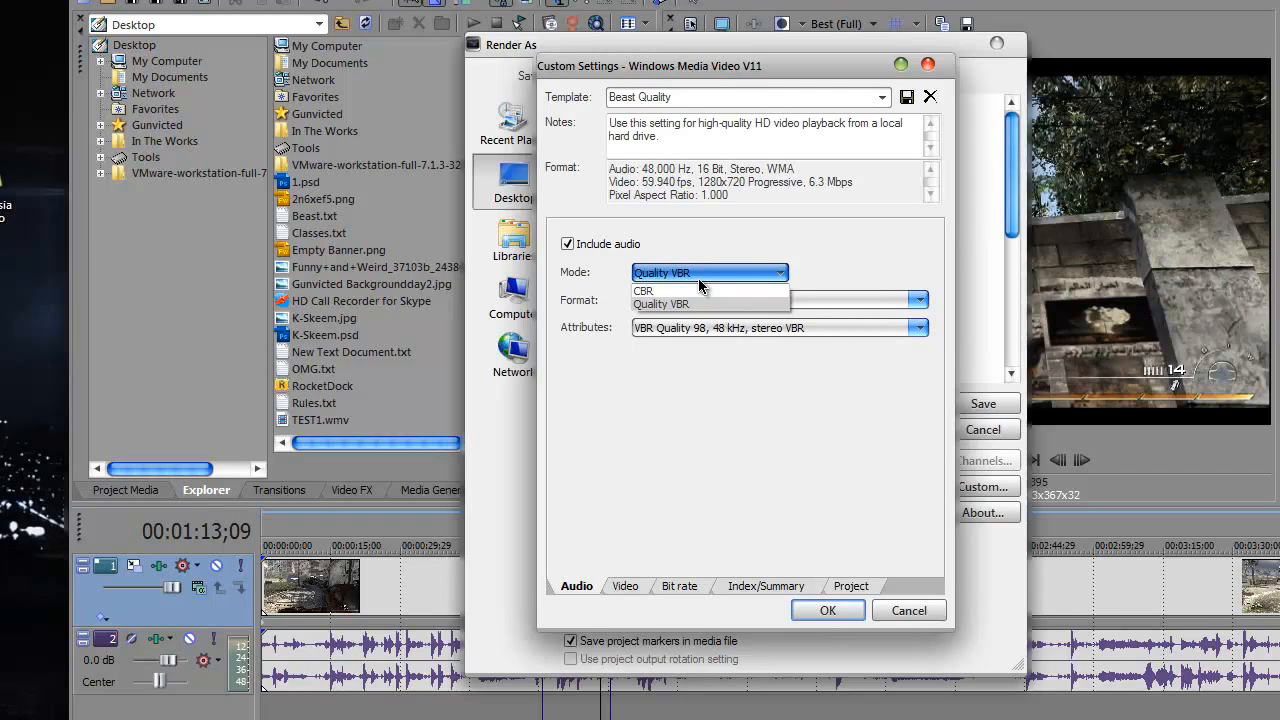
click(639, 588)
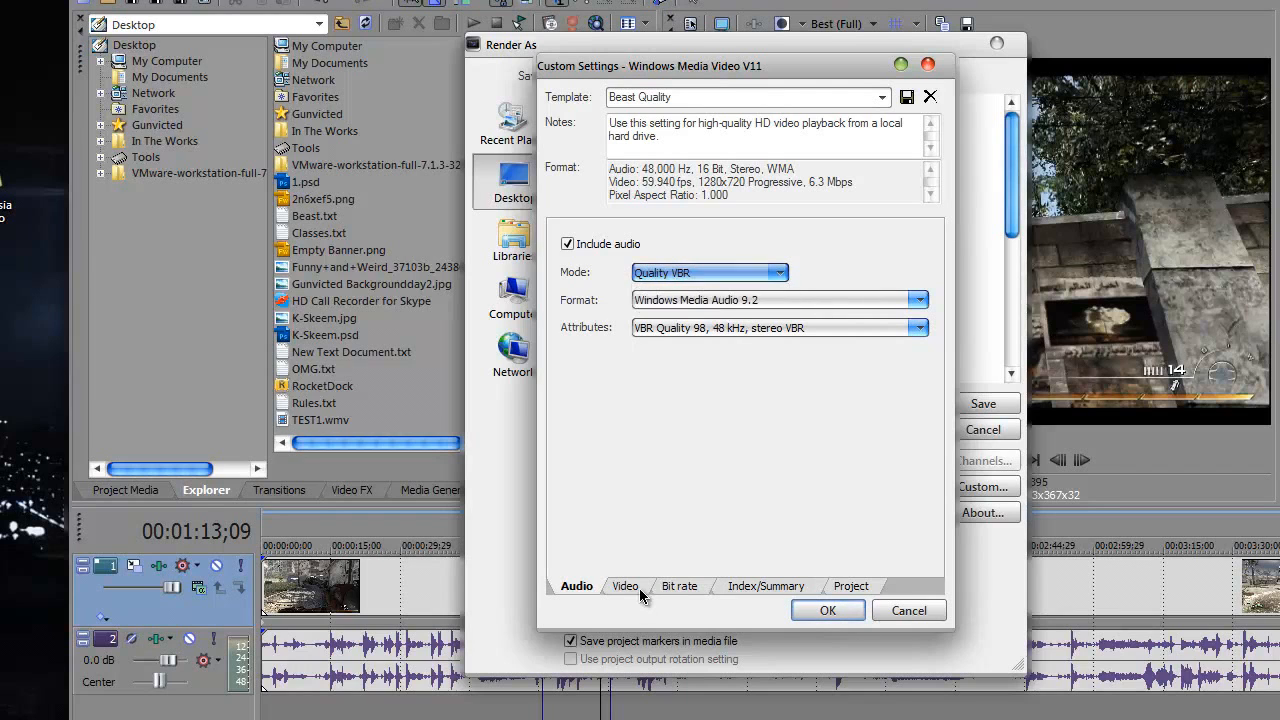
click(640, 586)
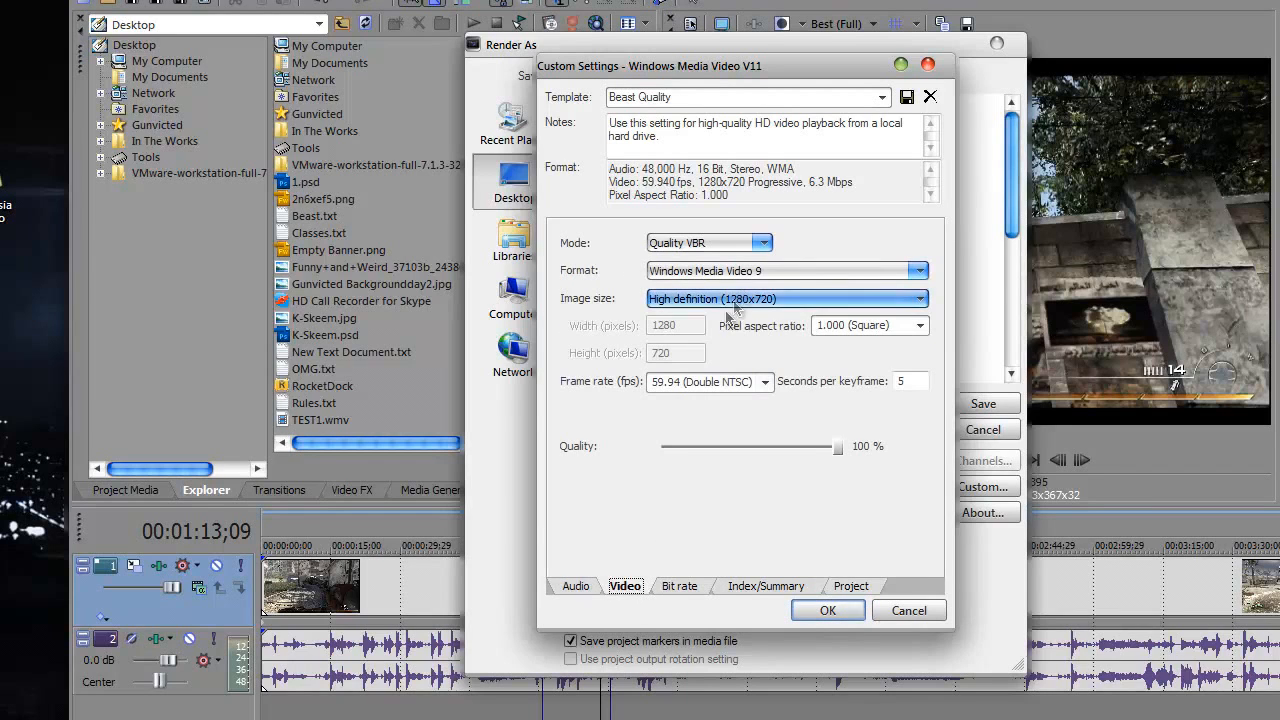
click(764, 382)
click(767, 388)
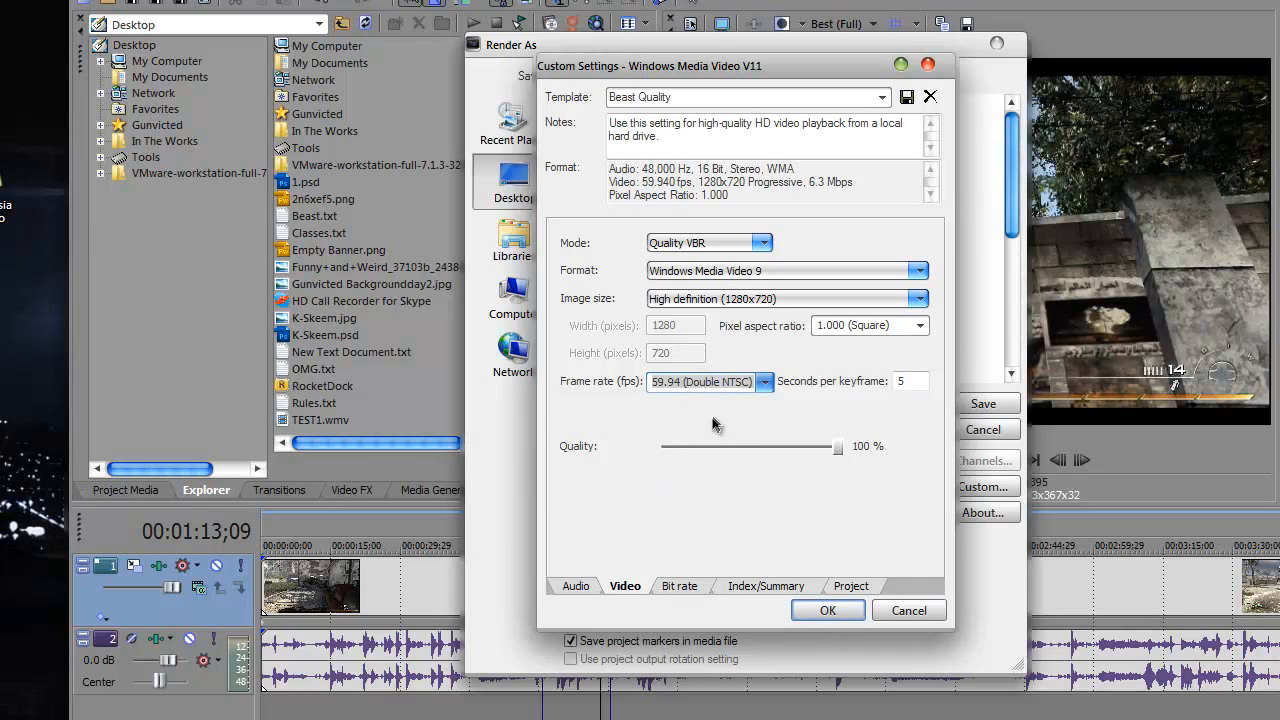
Accept the custom template settings, restrict the render to the loop region only, and start rendering TEST2.wmv to the Desktop
click(835, 618)
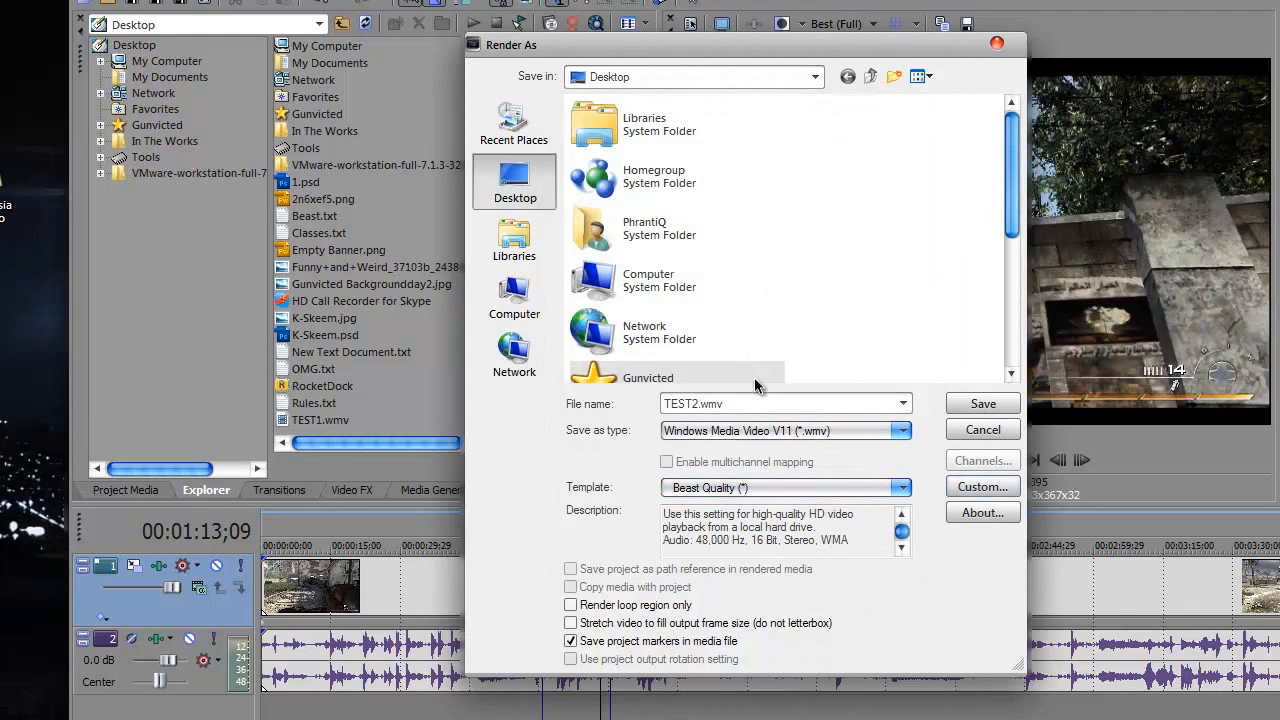
click(571, 605)
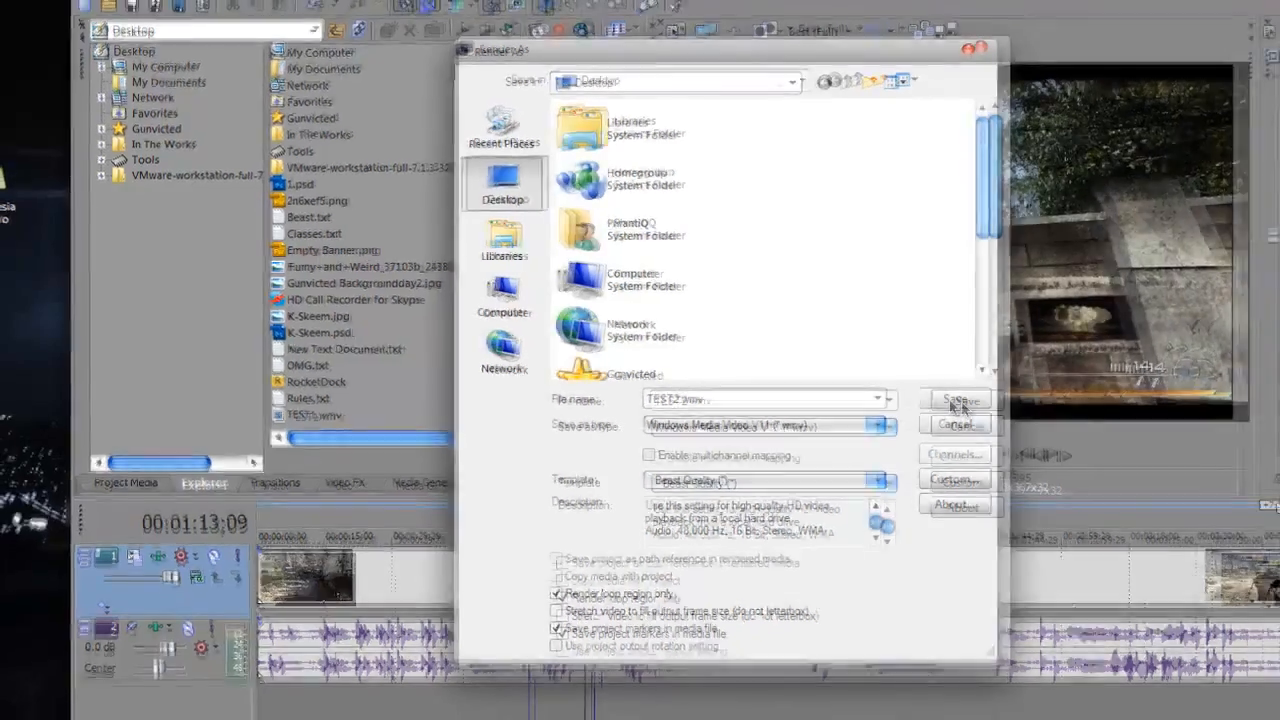
click(956, 401)
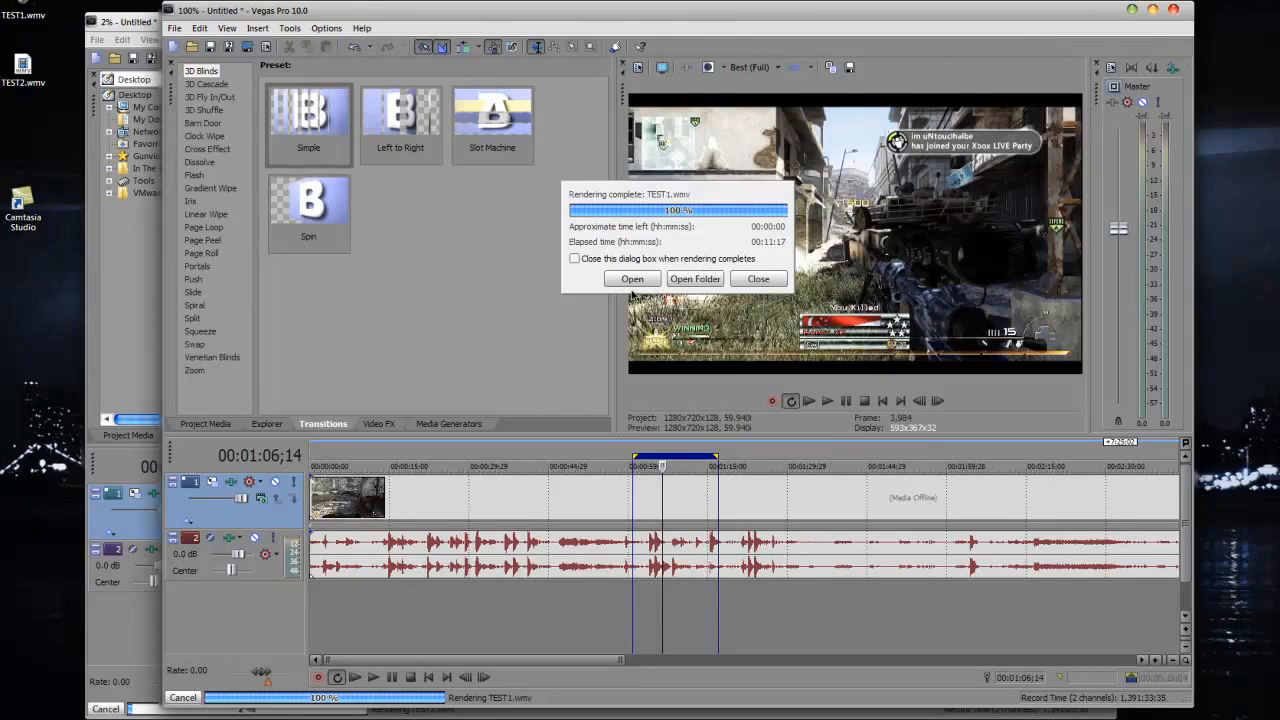
Dismiss the finished TEST1.wmv render and close that other project window without saving its changes
click(758, 279)
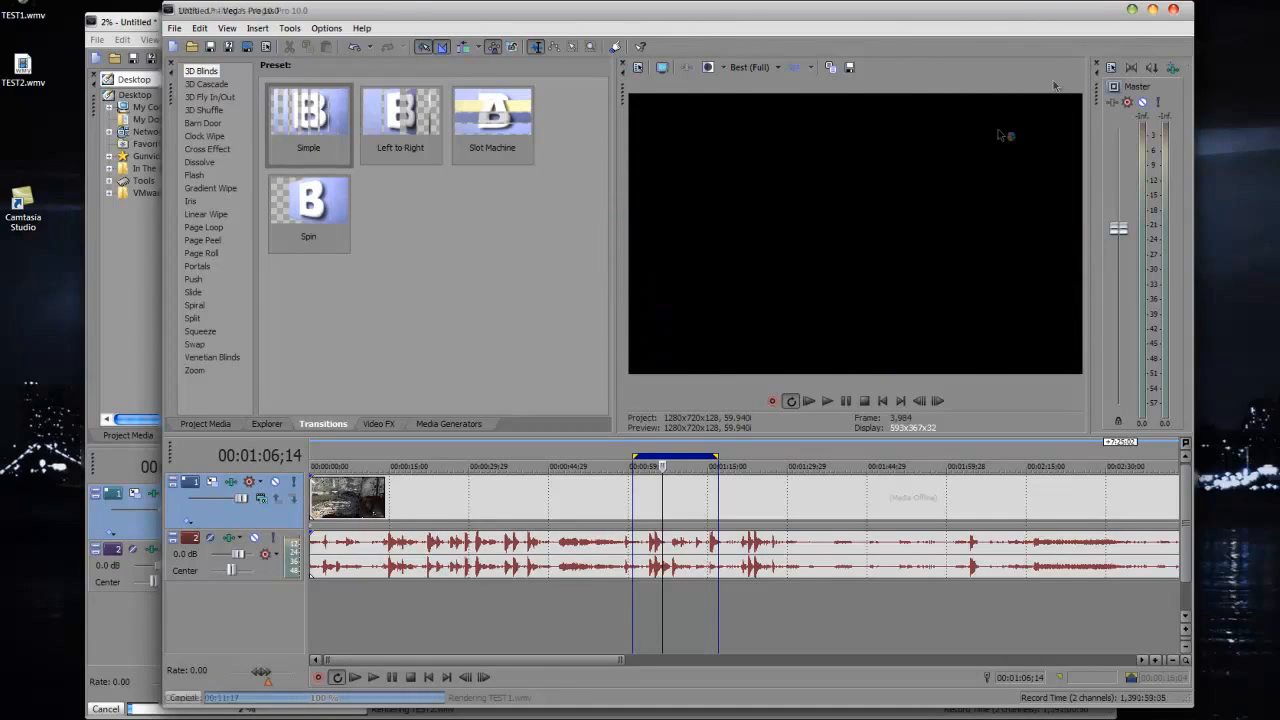
click(1173, 10)
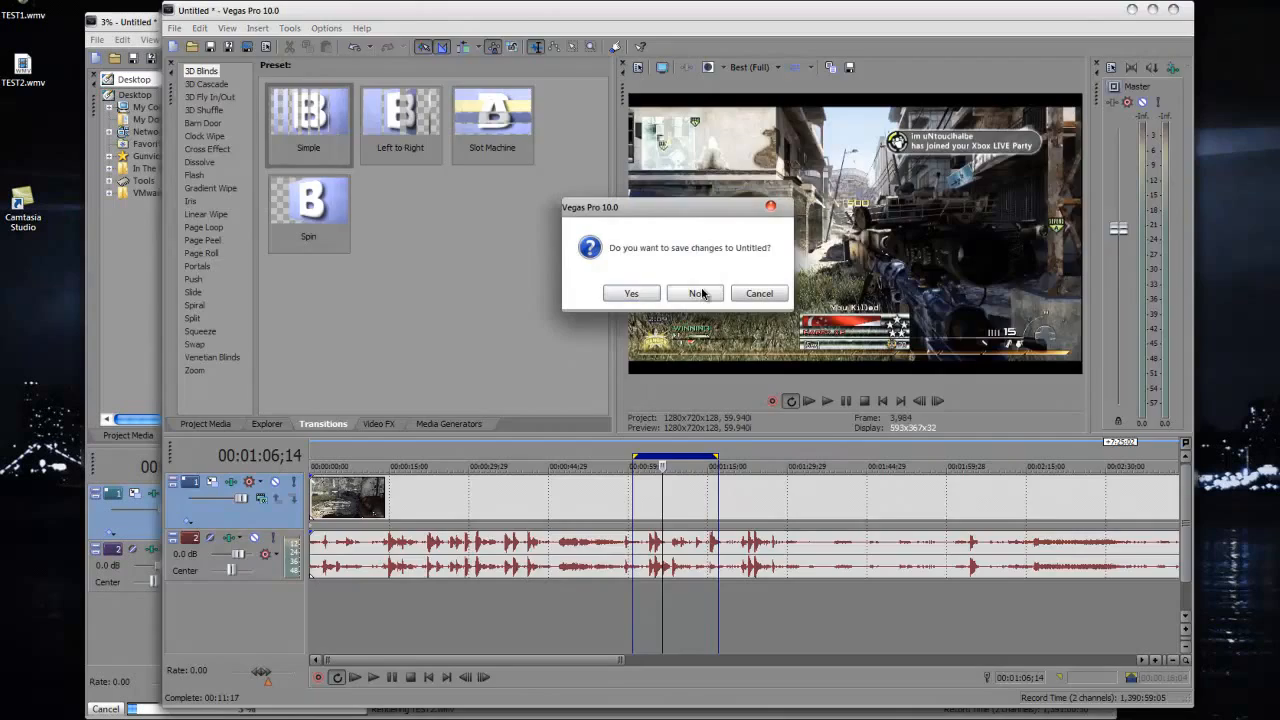
click(700, 293)
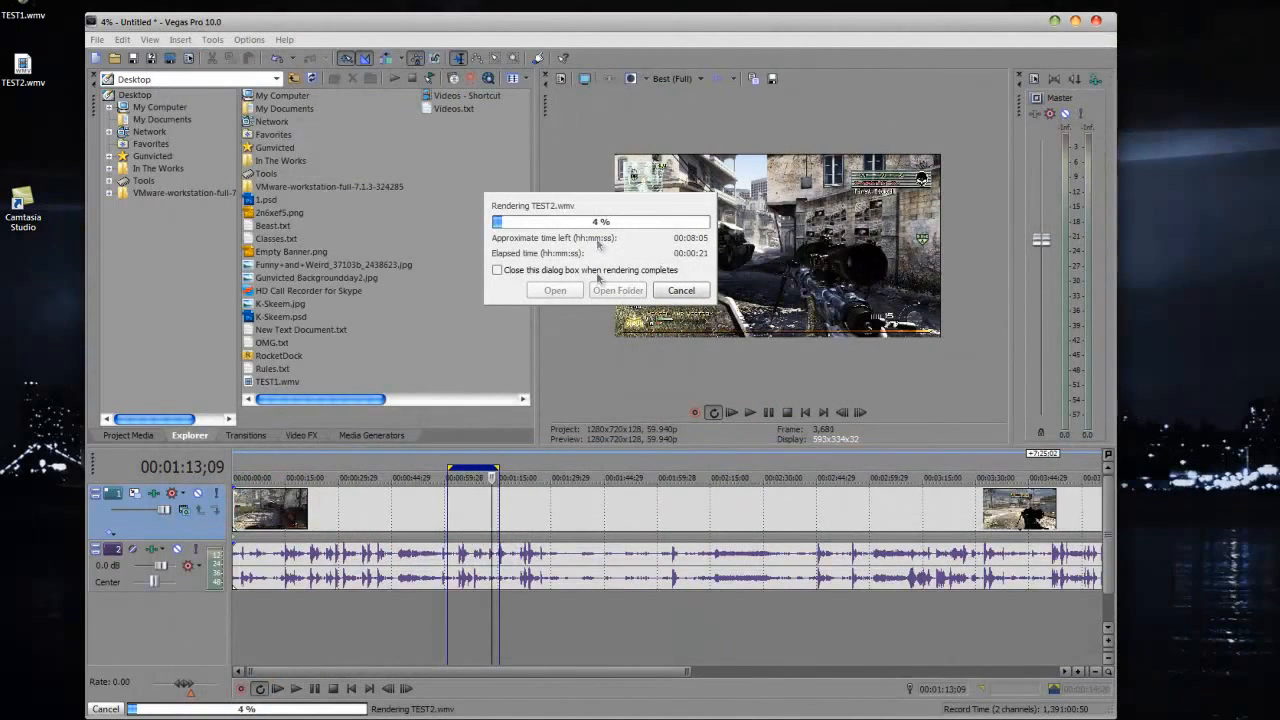